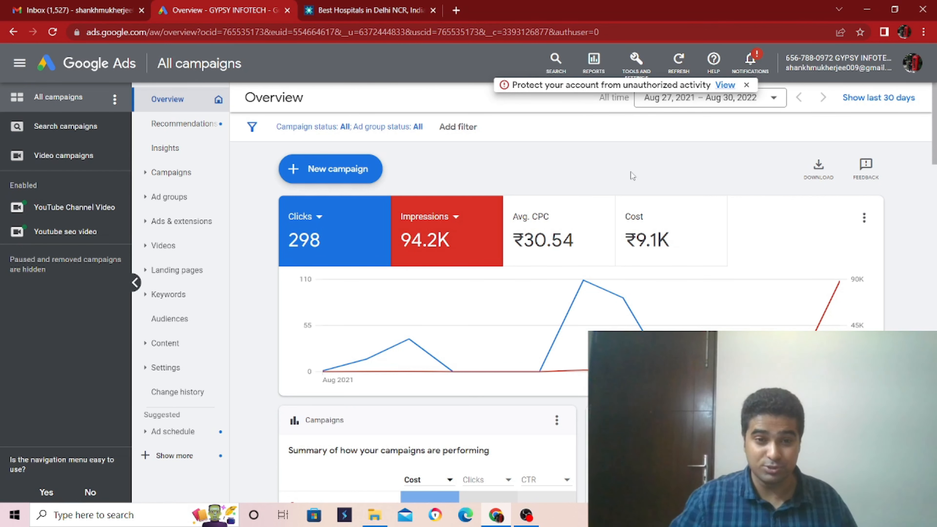
Step: Start a new campaign with the Website traffic objective and the Search campaign type
{"action": "left_click", "coordinate": [321, 170]}
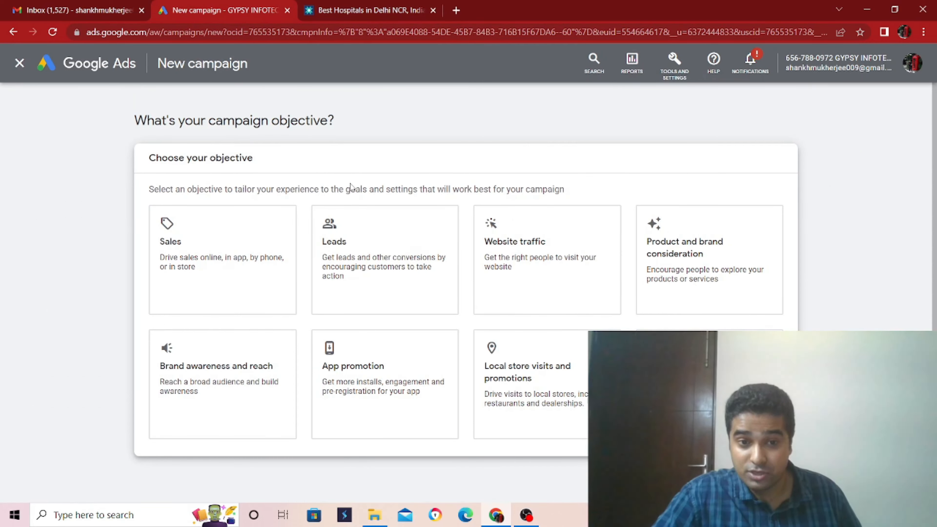
{"action": "left_click", "coordinate": [514, 258]}
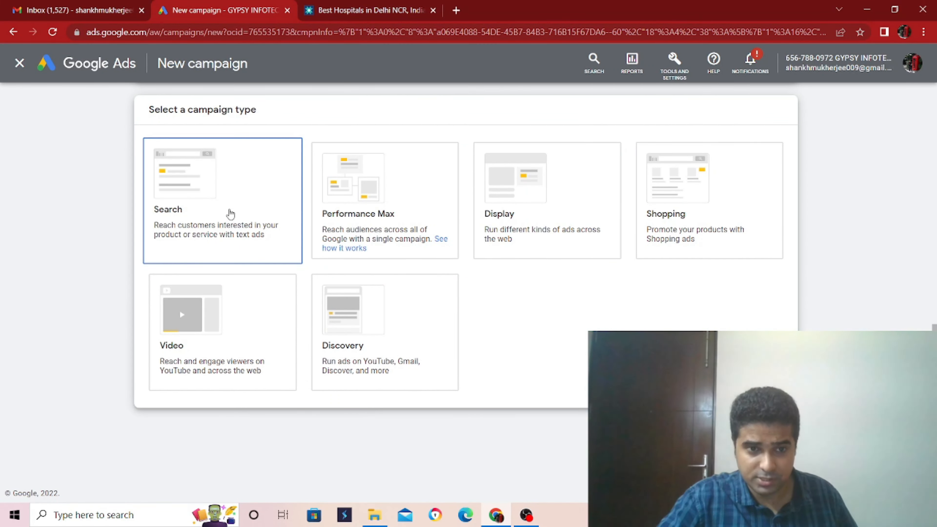
{"action": "left_click", "coordinate": [231, 214]}
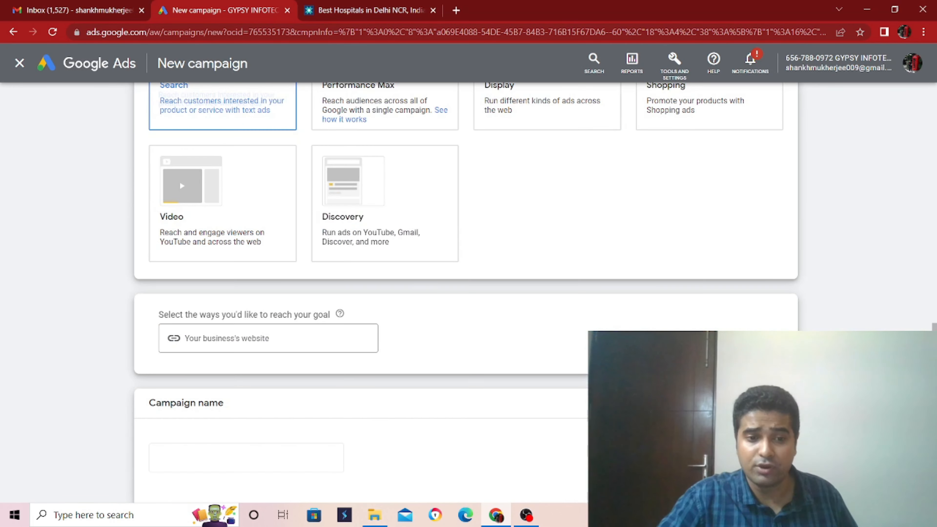
{"action": "scroll", "coordinate": [531, 347], "scroll_direction": "down", "scroll_amount": 3}
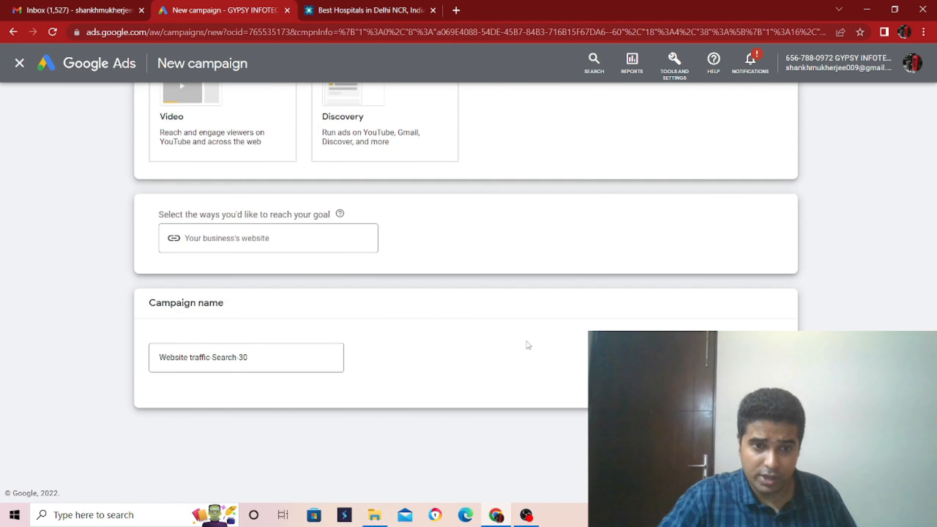
{"action": "left_click", "coordinate": [378, 4]}
{"action": "left_click", "coordinate": [204, 30]}
{"action": "key", "text": "ctrl+c"}
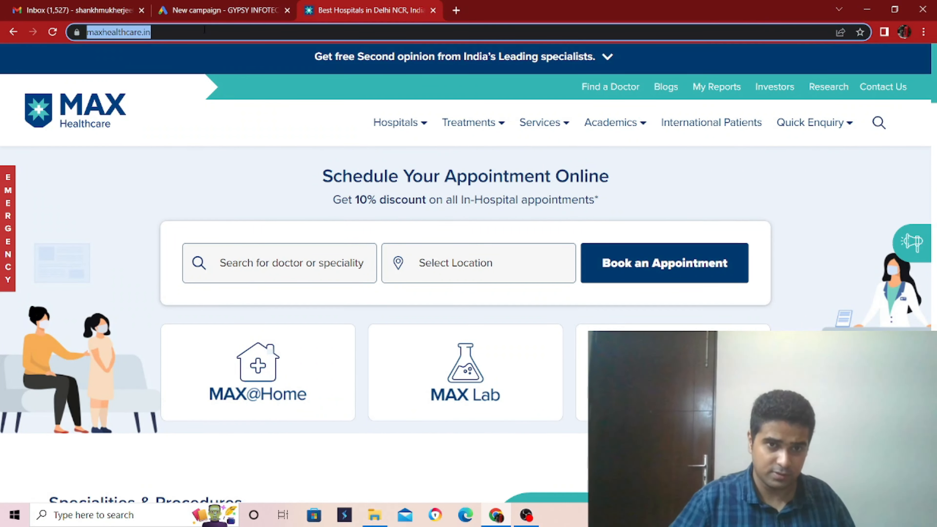
{"action": "left_click", "coordinate": [192, 5]}
{"action": "left_click", "coordinate": [380, 5]}
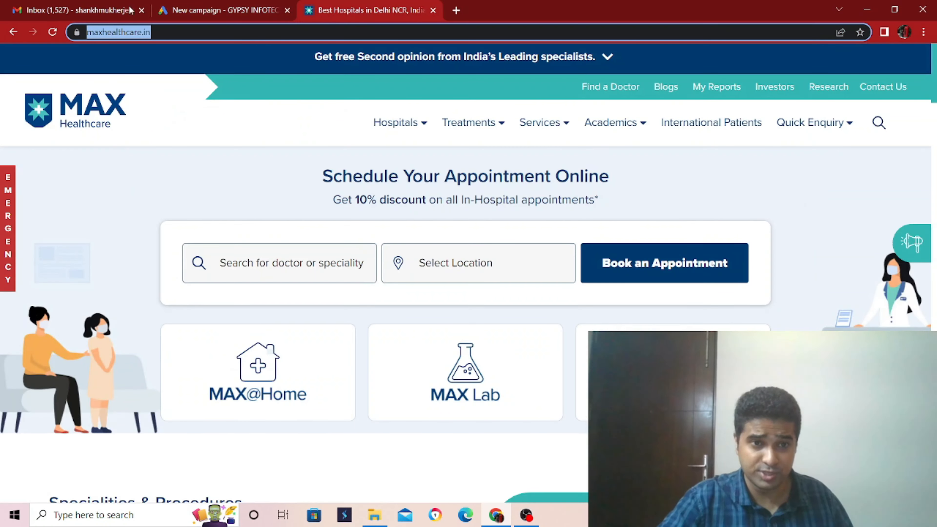
{"action": "left_click", "coordinate": [187, 9]}
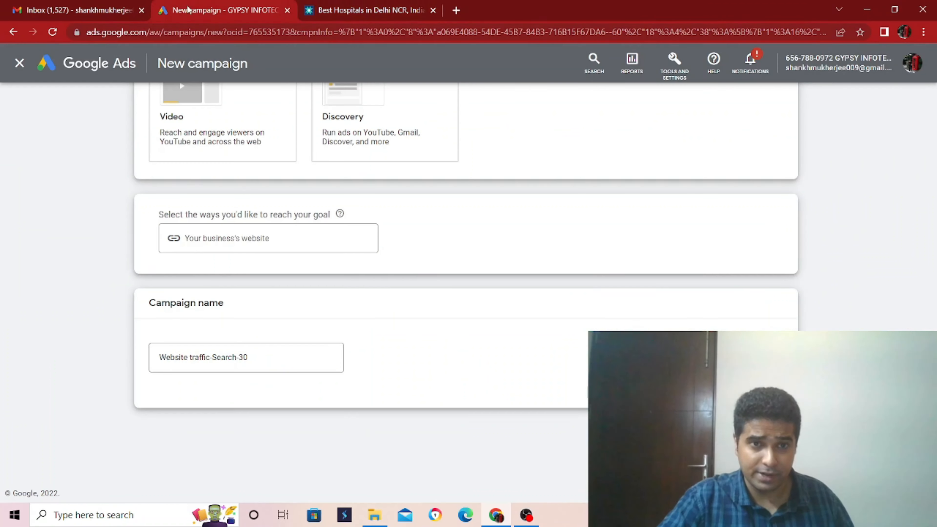
{"action": "left_click", "coordinate": [271, 284]}
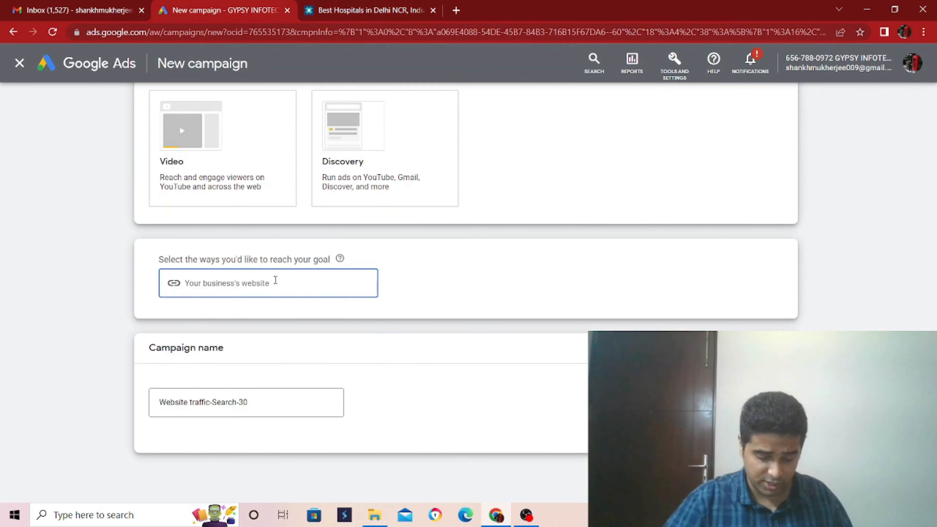
{"action": "key", "text": "ctrl+v"}
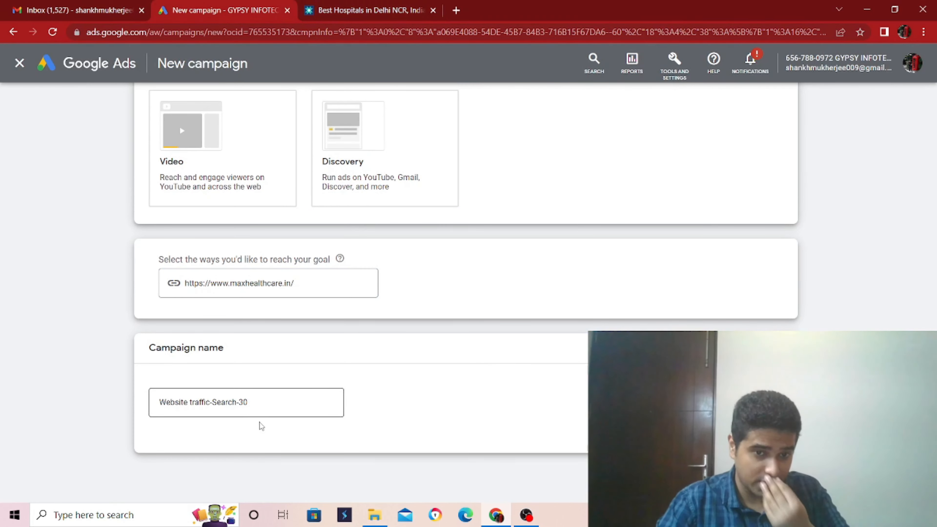
Step: Name the campaign "aug 2022 hospital search ad" and continue to the bidding settings
{"action": "left_click_drag", "start_coordinate": [273, 404], "coordinate": [149, 404]}
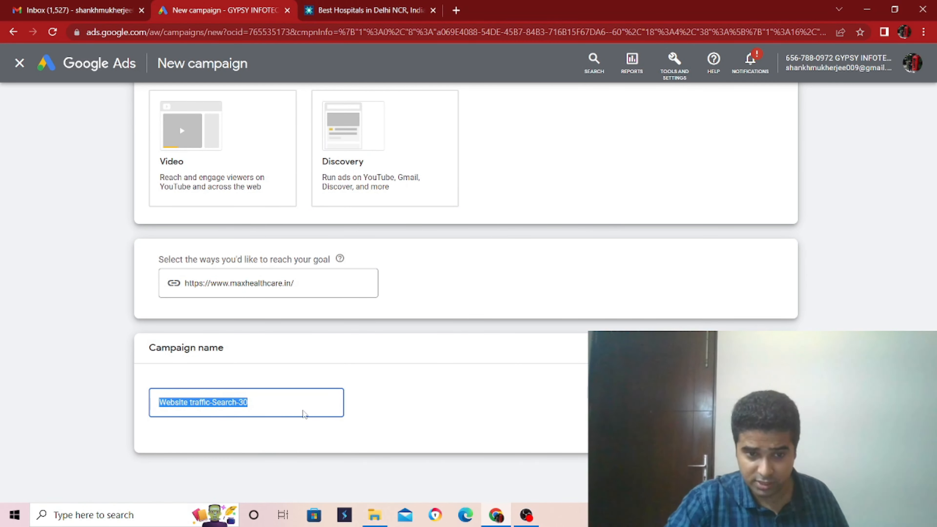
{"action": "key", "text": "BackSpace"}
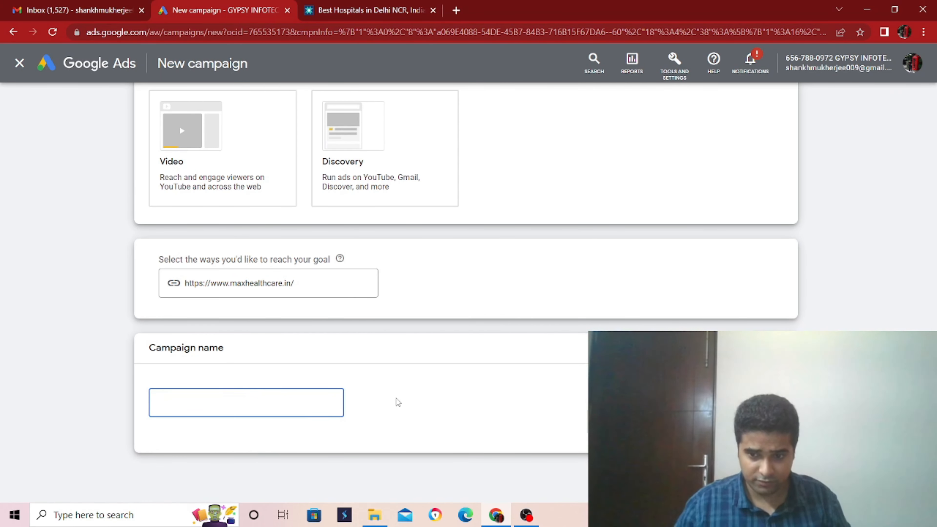
{"action": "type", "text": "aug"}
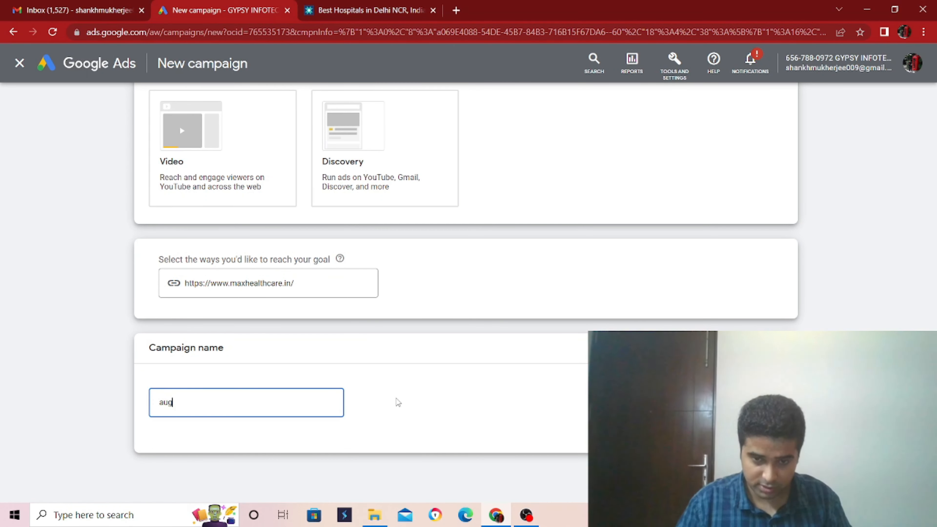
{"action": "key", "text": "BackSpace"}
{"action": "type", "text": "d"}
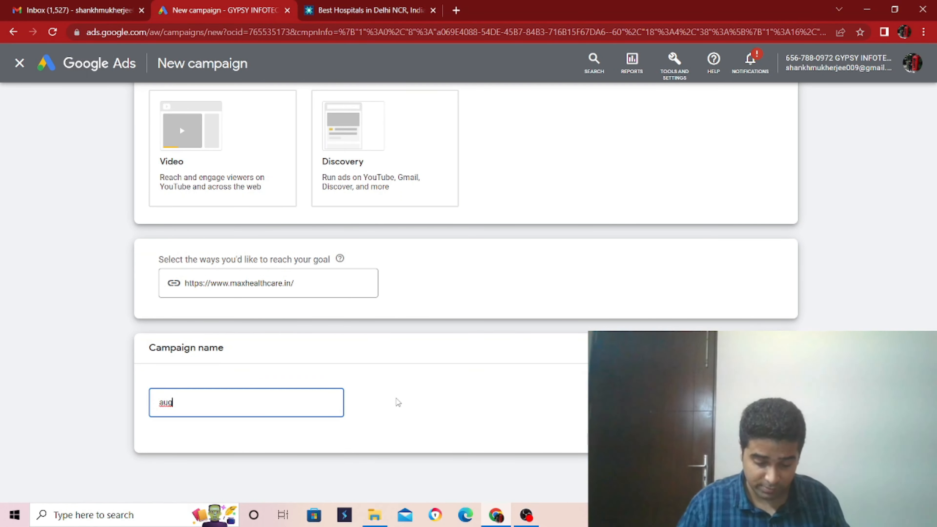
{"action": "type", "text": " 2022"}
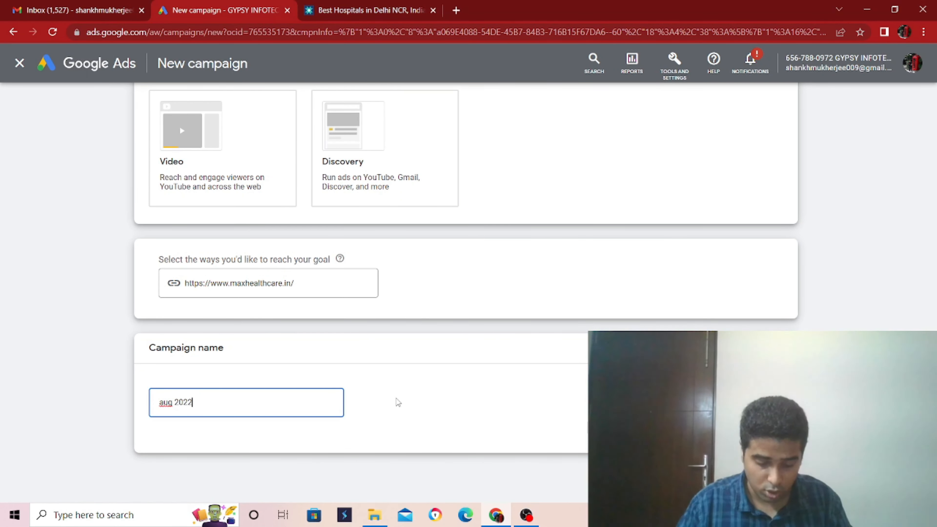
{"action": "type", "text": " hospit"}
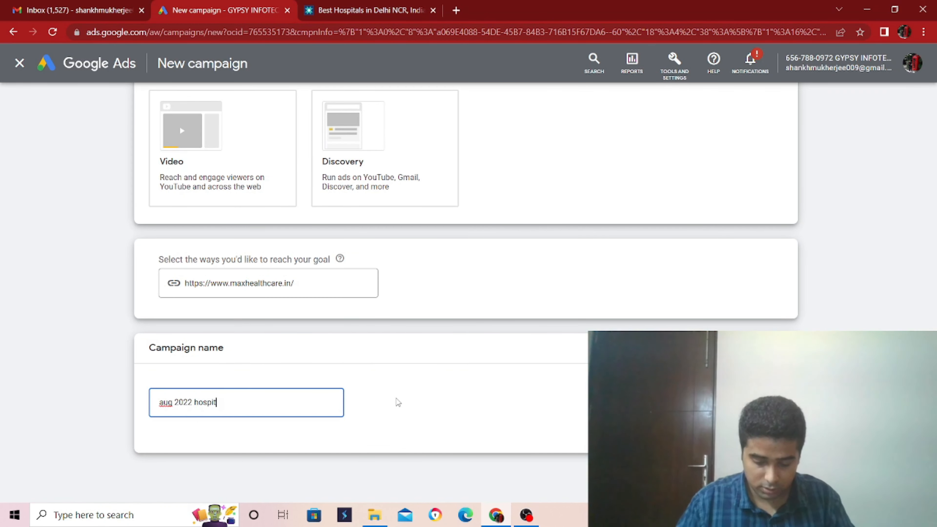
{"action": "type", "text": "al search ad"}
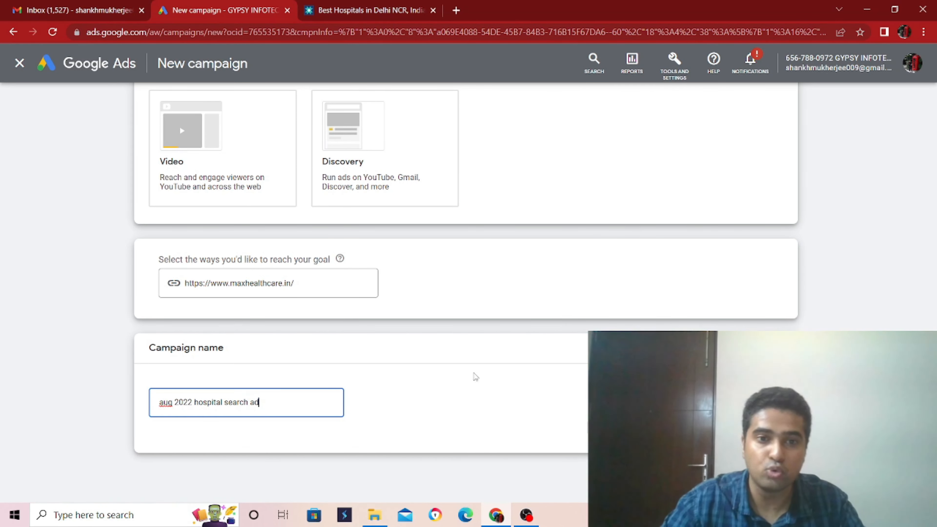
{"action": "left_click", "coordinate": [774, 475]}
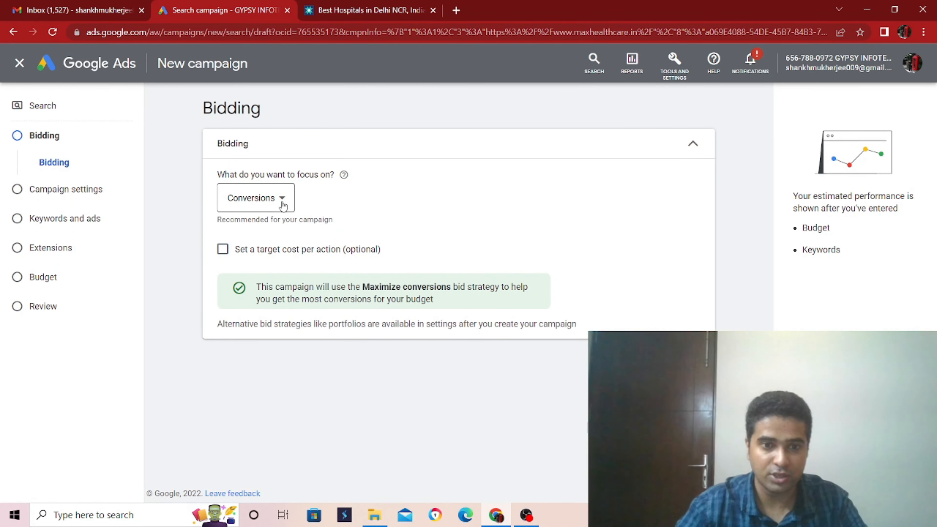
{"action": "left_click", "coordinate": [683, 69]}
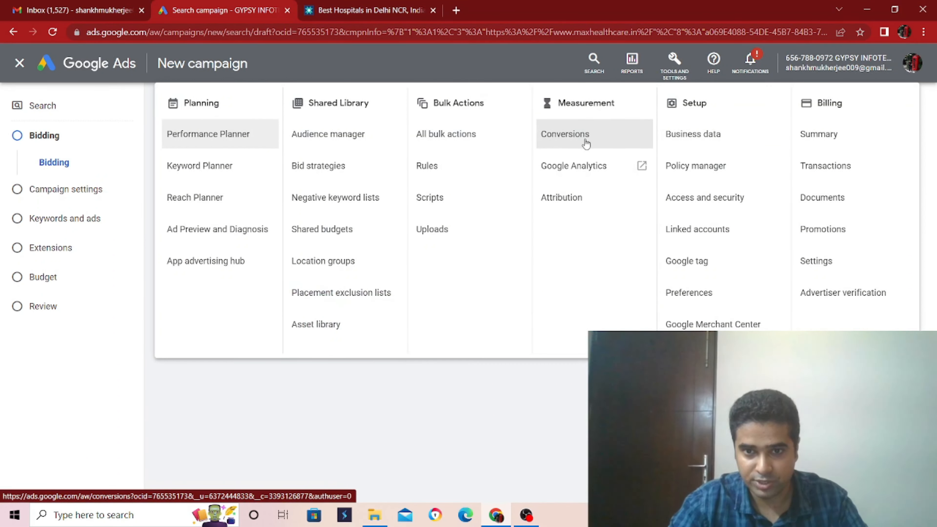
{"action": "left_click", "coordinate": [538, 404]}
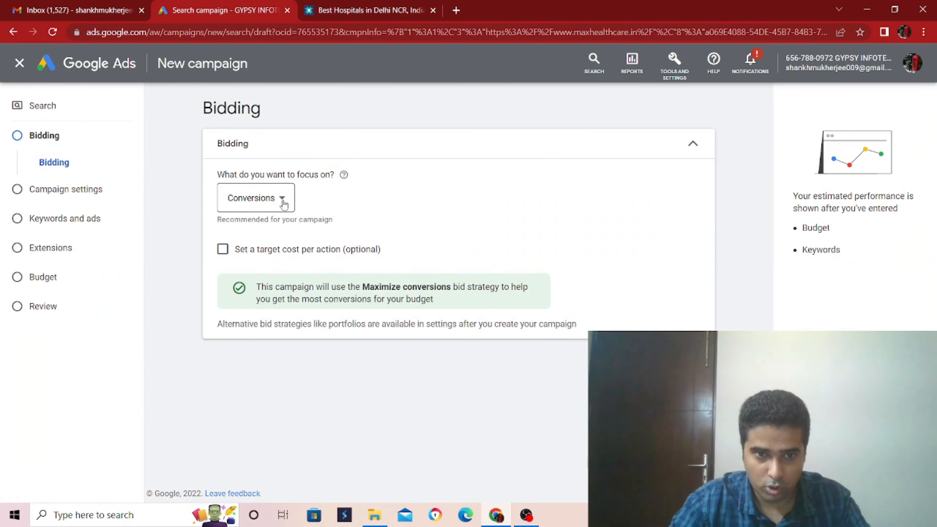
{"action": "left_click", "coordinate": [258, 197]}
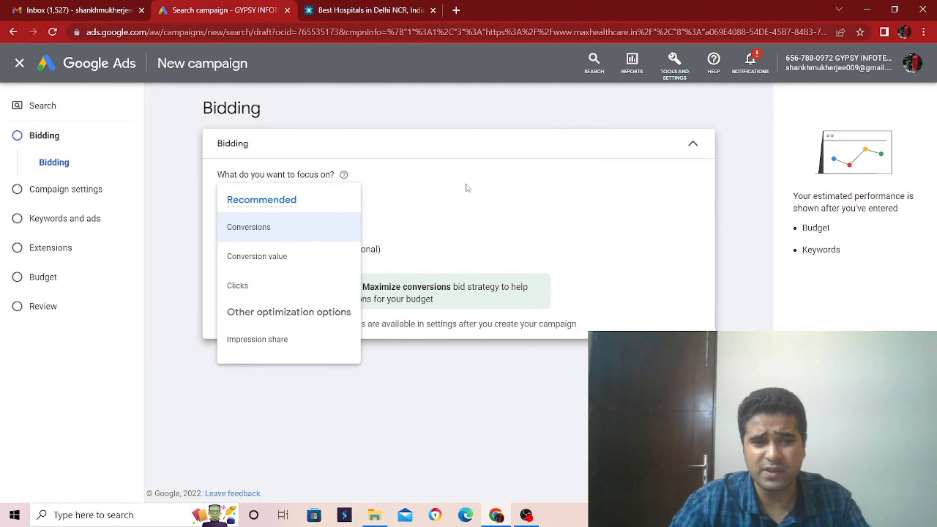
{"action": "left_click", "coordinate": [490, 177]}
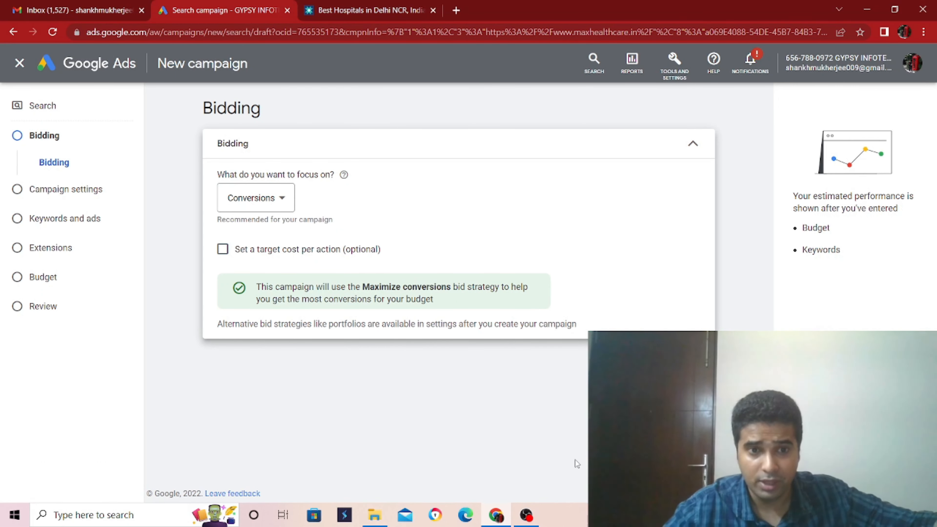
Step: Set the bidding focus to Clicks and continue to the campaign settings
{"action": "left_click", "coordinate": [270, 208]}
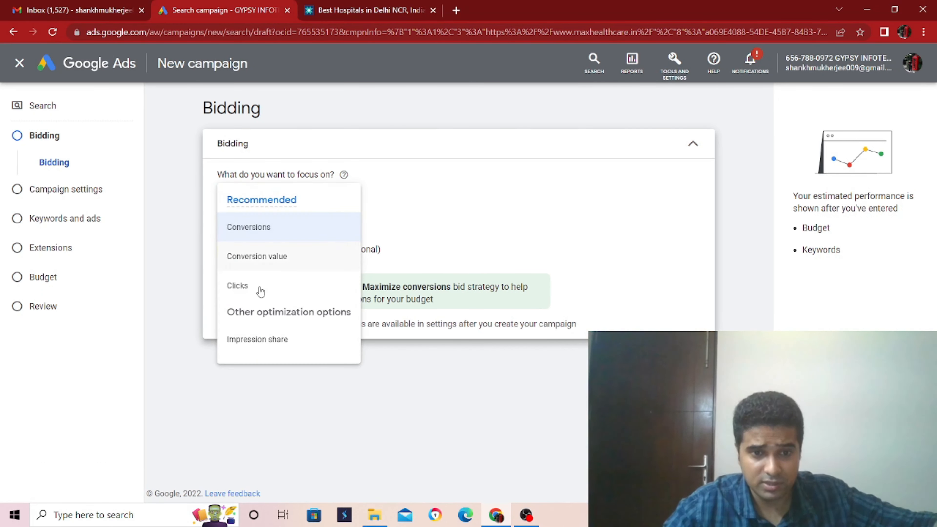
{"action": "left_click", "coordinate": [275, 294]}
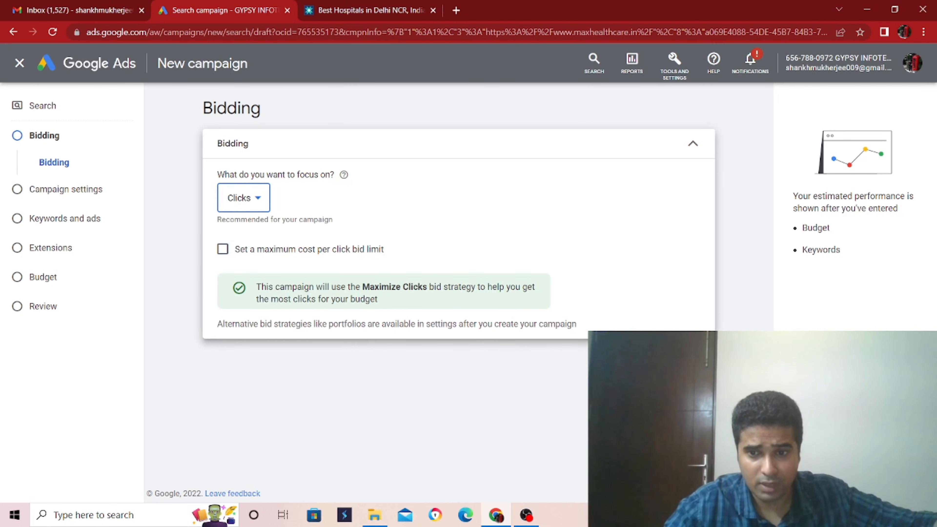
{"action": "left_click", "coordinate": [696, 362]}
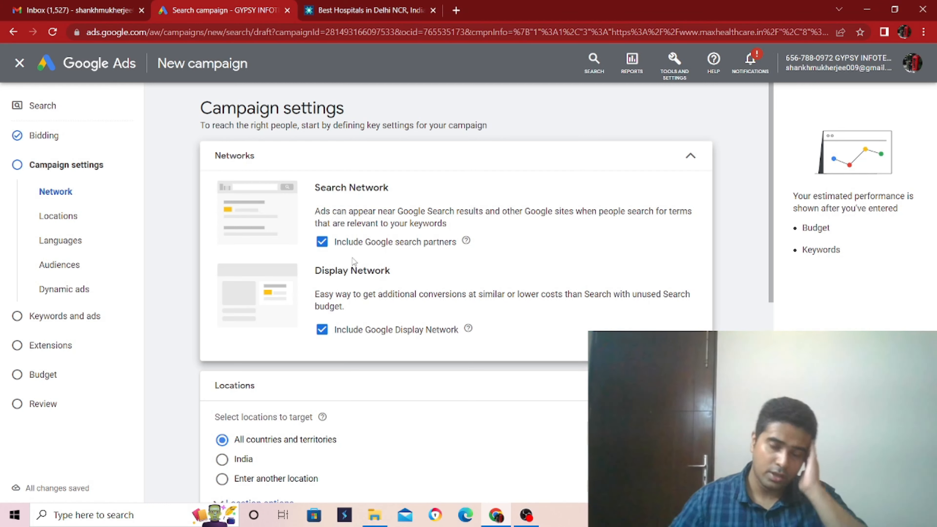
Step: Exclude Google search partners and the Google Display Network from the campaign, and set the target location to India
{"action": "left_click", "coordinate": [322, 242]}
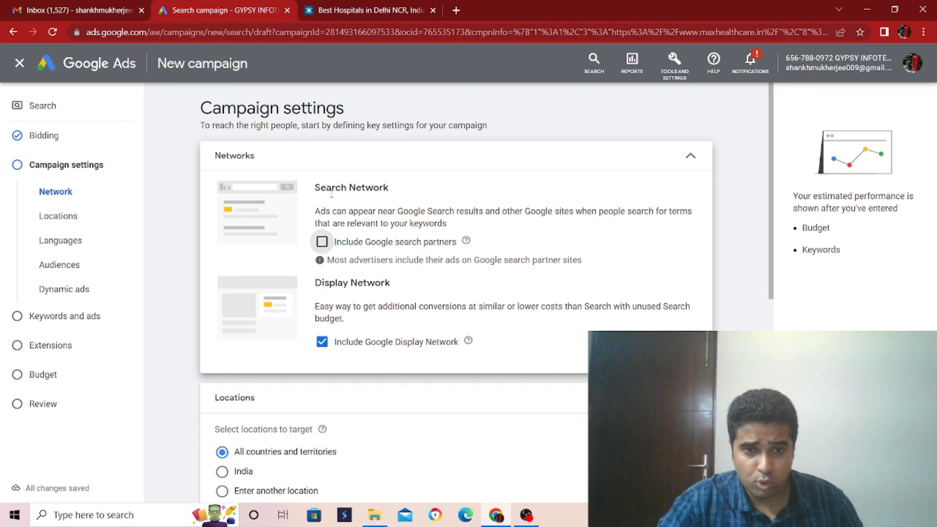
{"action": "left_click", "coordinate": [323, 342]}
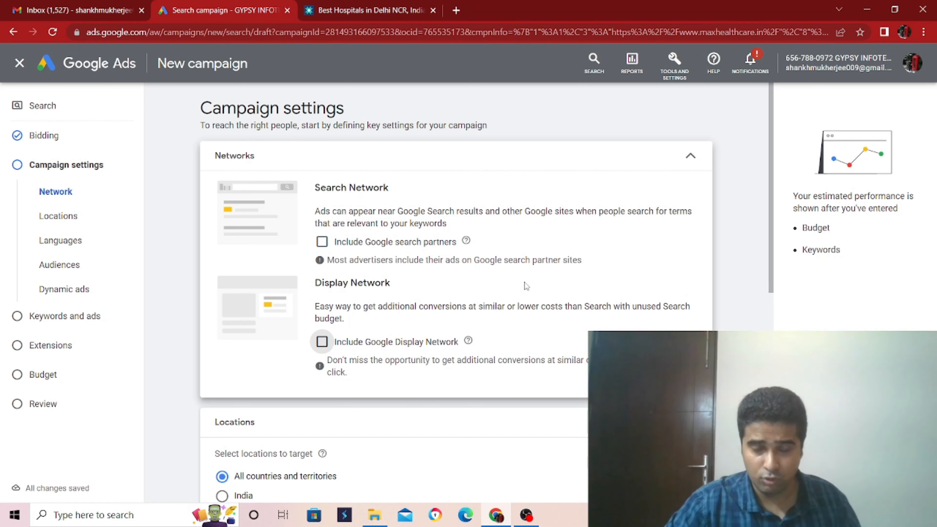
{"action": "scroll", "coordinate": [473, 347], "scroll_direction": "down", "scroll_amount": 5}
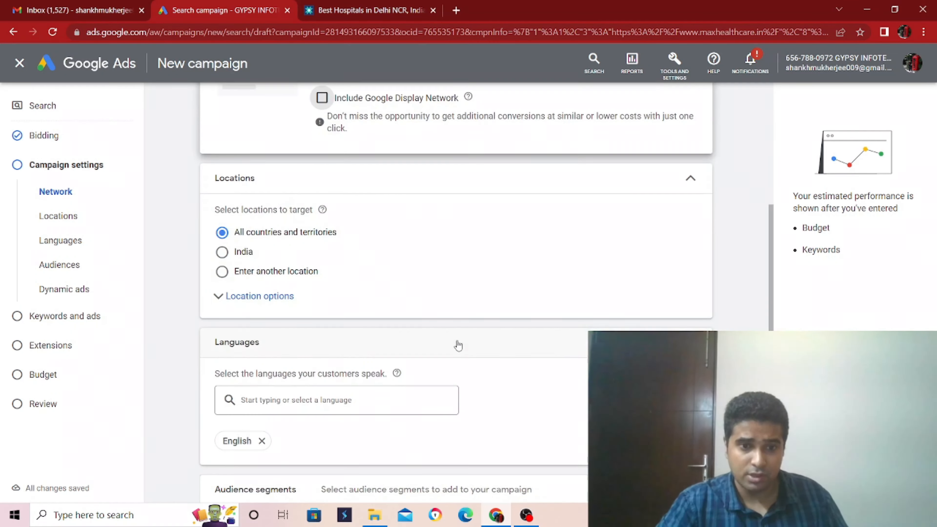
{"action": "left_click", "coordinate": [223, 253]}
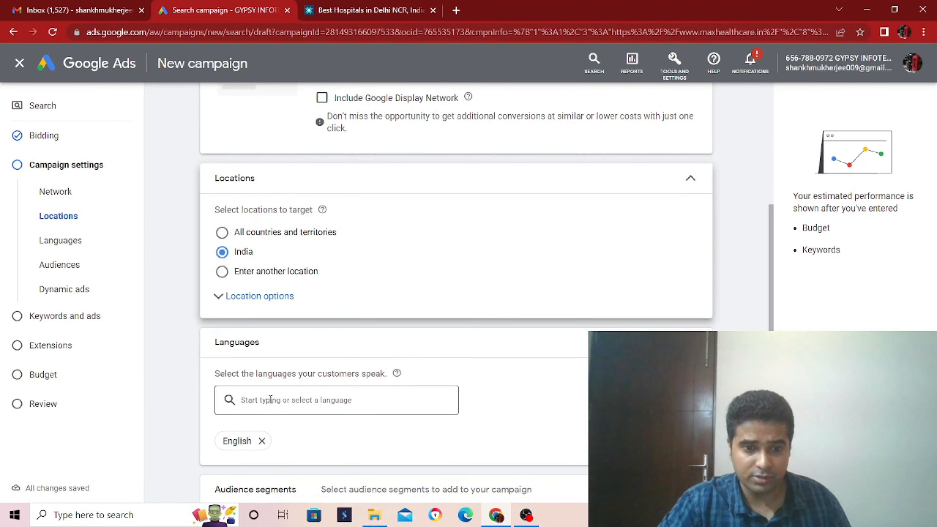
Step: Examine the campaign's language and audience segment settings, then collapse the audience segments section
{"action": "scroll", "coordinate": [273, 402], "scroll_direction": "down", "scroll_amount": 2}
{"action": "scroll", "coordinate": [273, 406], "scroll_direction": "down", "scroll_amount": 1}
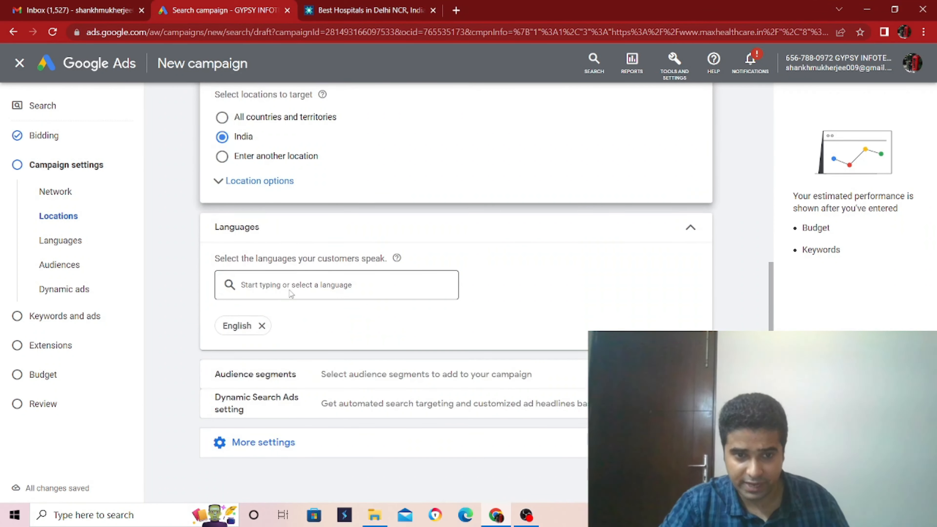
{"action": "scroll", "coordinate": [350, 356], "scroll_direction": "down", "scroll_amount": 2}
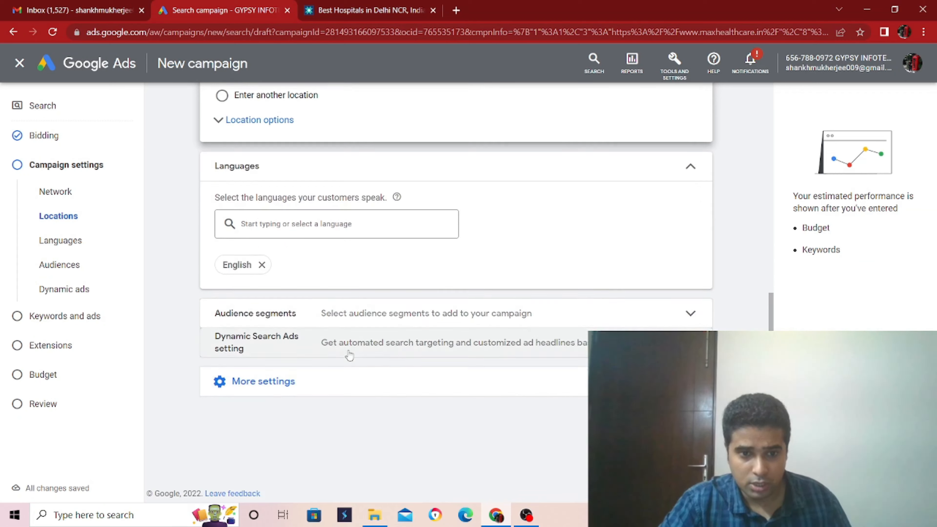
{"action": "left_click", "coordinate": [367, 311]}
{"action": "scroll", "coordinate": [434, 353], "scroll_direction": "down", "scroll_amount": 2}
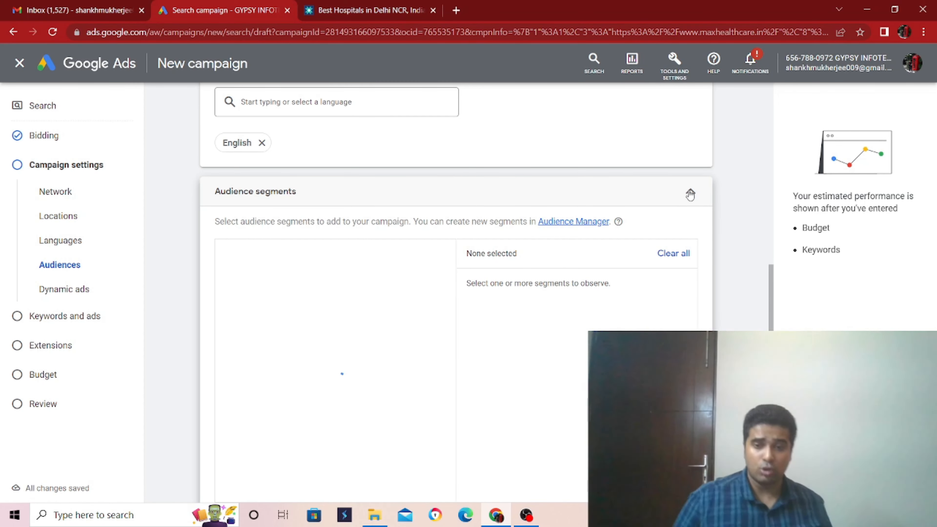
{"action": "left_click", "coordinate": [691, 194]}
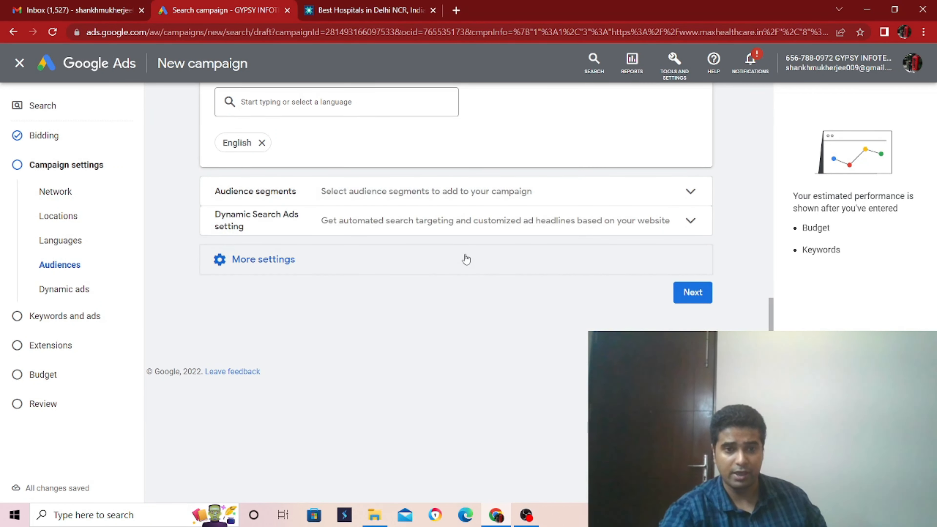
Step: Open the campaign's ad schedule and set the start time for all days to 09:00
{"action": "left_click", "coordinate": [464, 258]}
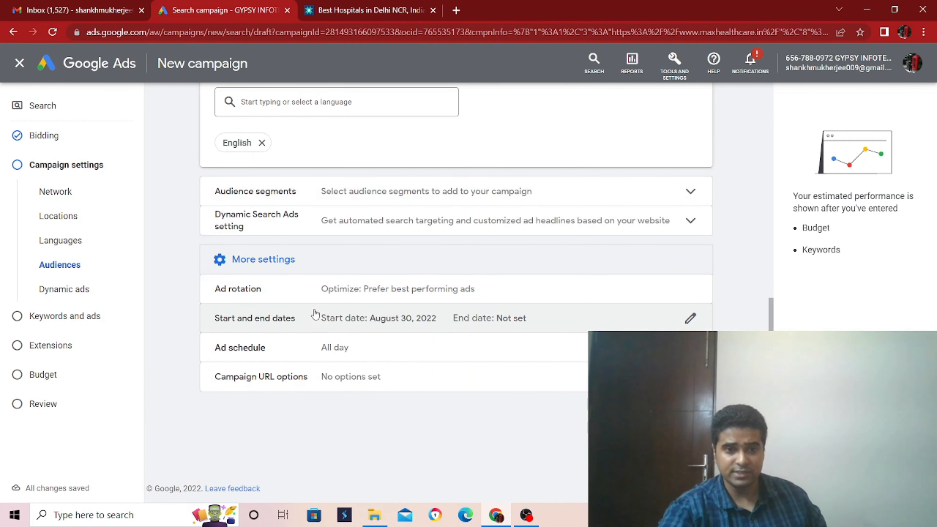
{"action": "left_click", "coordinate": [298, 355]}
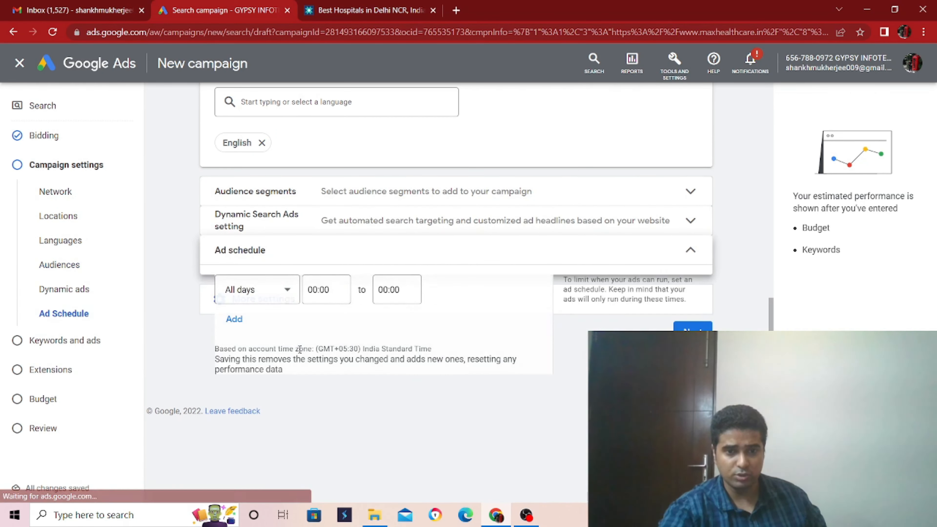
{"action": "left_click", "coordinate": [318, 301]}
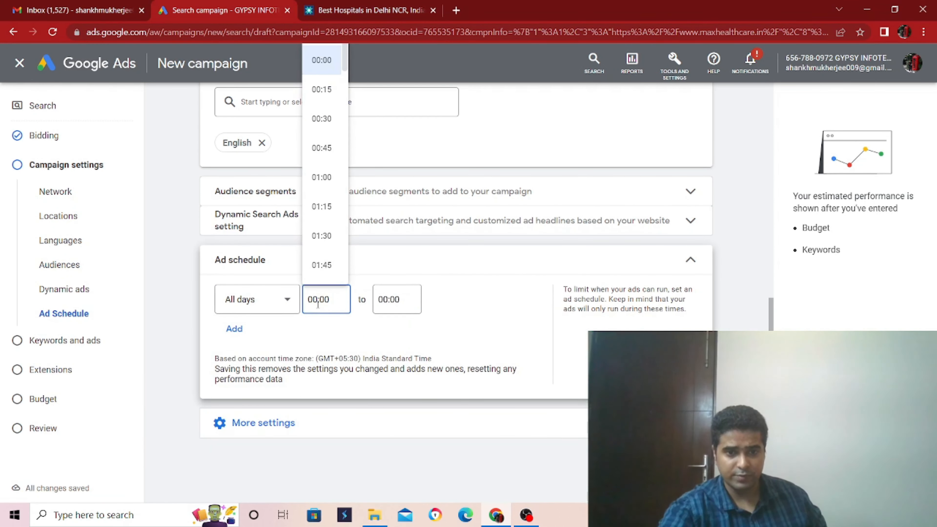
{"action": "scroll", "coordinate": [347, 82], "scroll_direction": "down", "scroll_amount": 15}
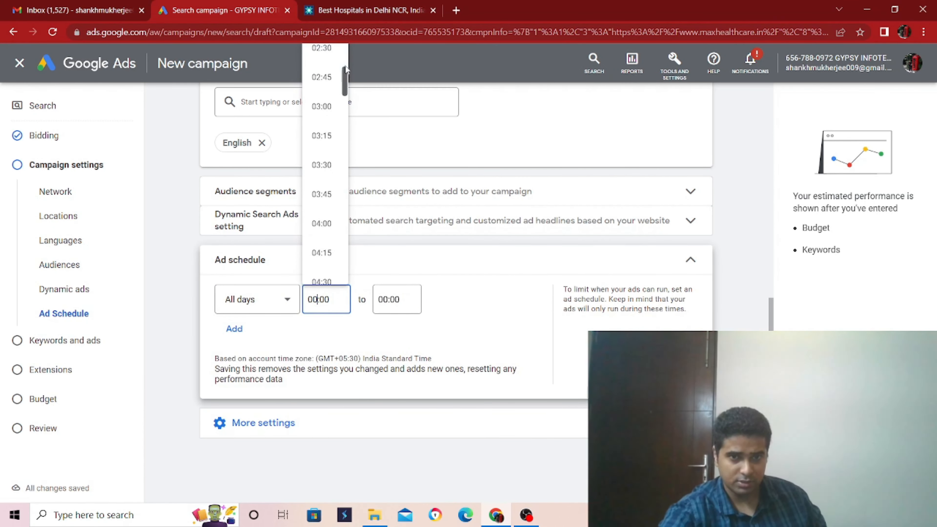
{"action": "left_click_drag", "start_coordinate": [349, 107], "coordinate": [351, 117]}
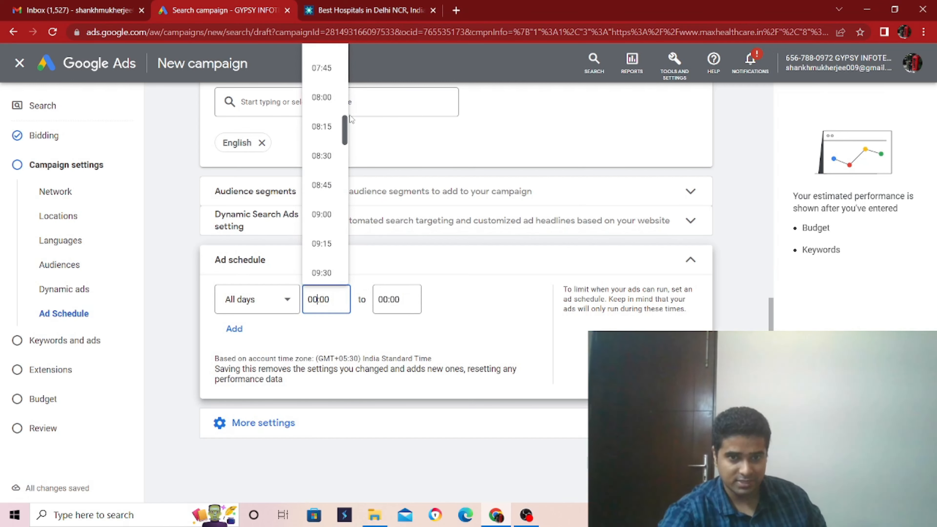
{"action": "left_click", "coordinate": [324, 218]}
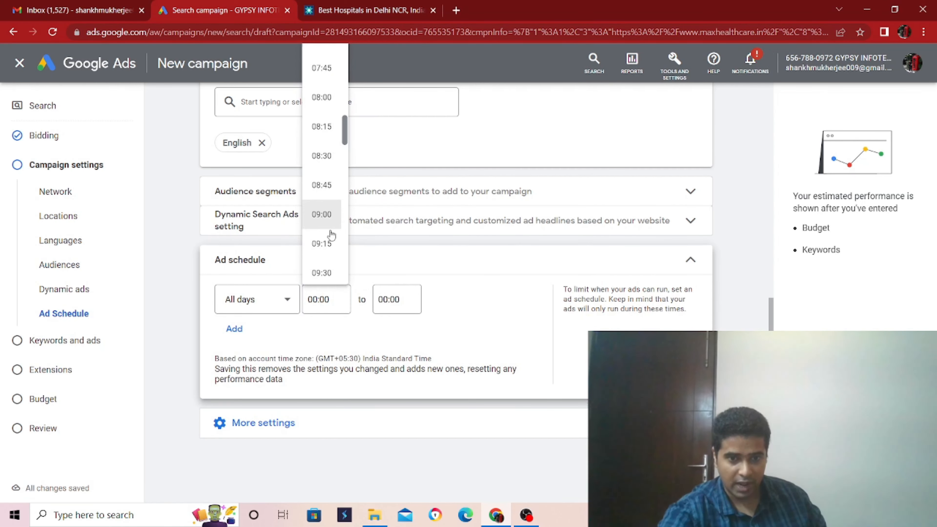
Step: Set the ad schedule's end time to 20:00 and continue to the keywords and ads settings
{"action": "left_click", "coordinate": [392, 307]}
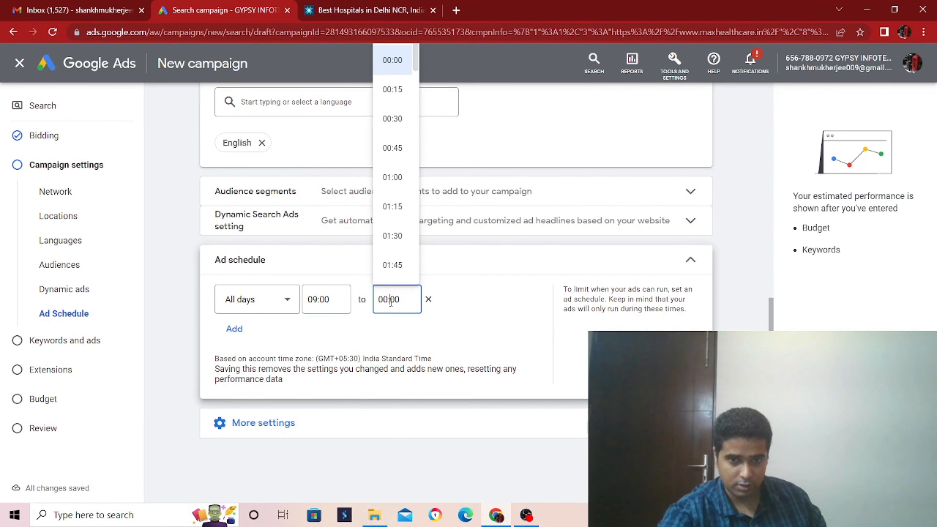
{"action": "scroll", "coordinate": [397, 179], "scroll_direction": "down", "scroll_amount": 20}
{"action": "scroll", "coordinate": [396, 179], "scroll_direction": "down", "scroll_amount": 12}
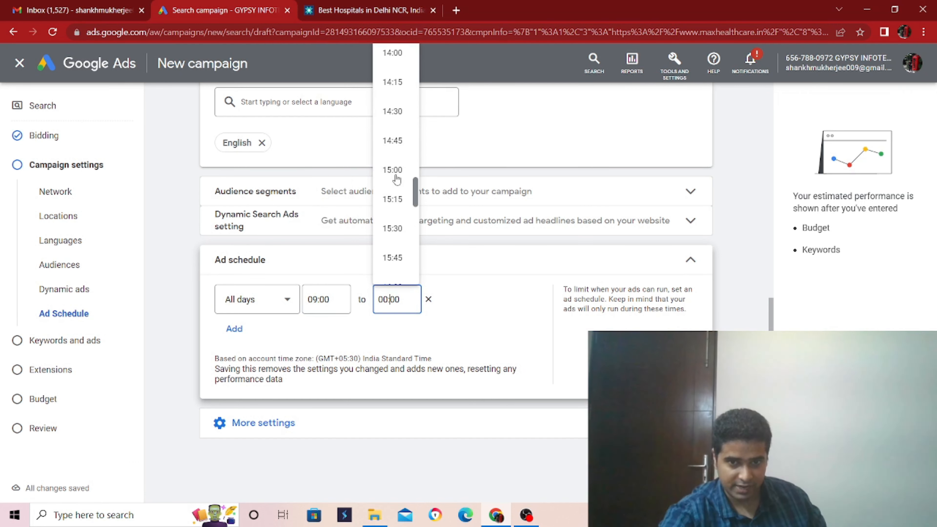
{"action": "scroll", "coordinate": [398, 209], "scroll_direction": "down", "scroll_amount": 6}
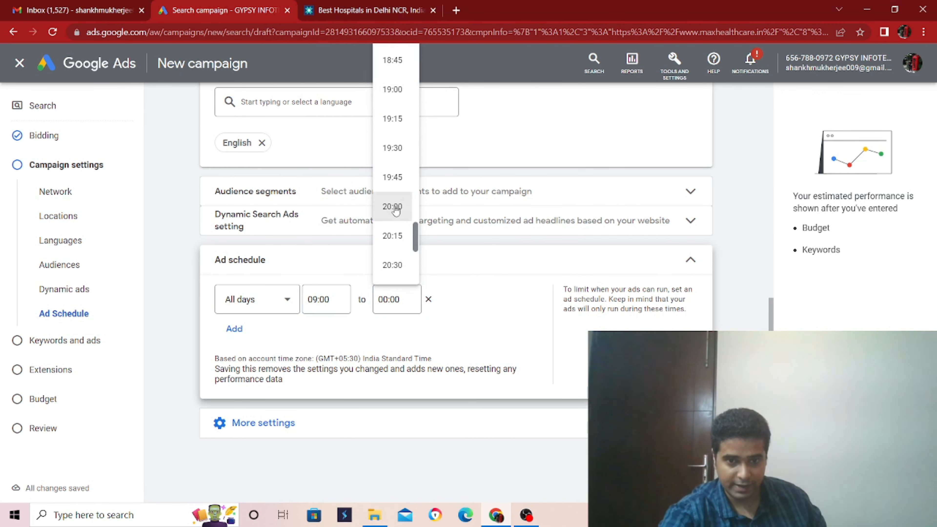
{"action": "left_click", "coordinate": [394, 207]}
{"action": "left_click", "coordinate": [555, 432]}
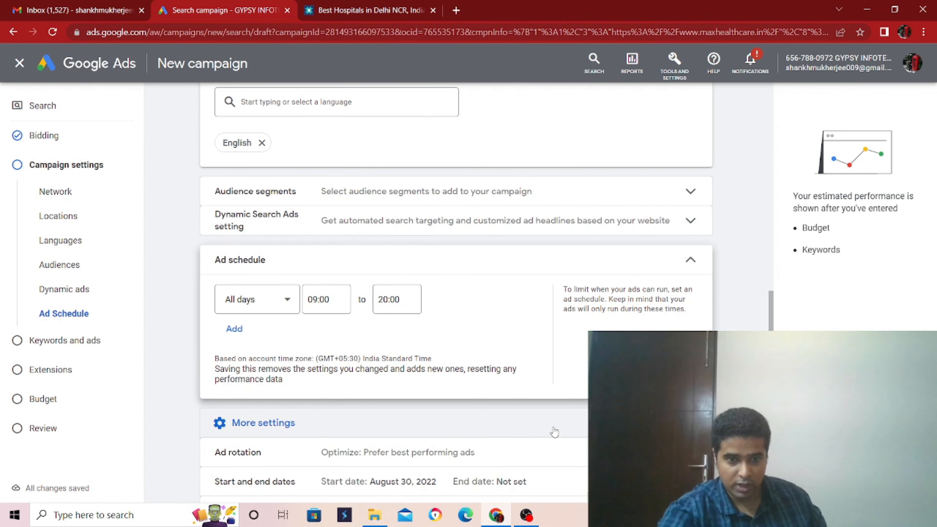
{"action": "scroll", "coordinate": [550, 428], "scroll_direction": "down", "scroll_amount": 3}
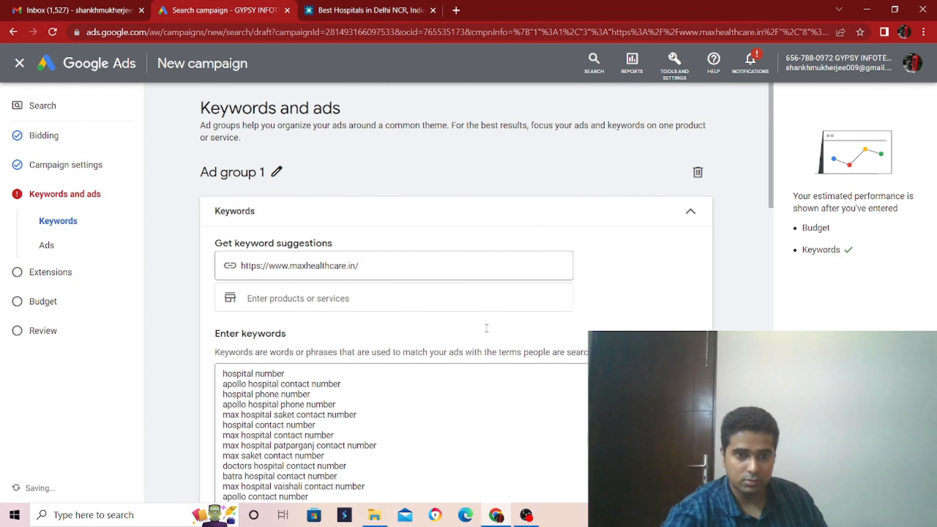
Step: Delete all prefilled keywords from Ad group 1 and clear the web page URL used for keyword suggestions
{"action": "scroll", "coordinate": [487, 329], "scroll_direction": "down", "scroll_amount": 2}
{"action": "scroll", "coordinate": [365, 335], "scroll_direction": "down", "scroll_amount": 3}
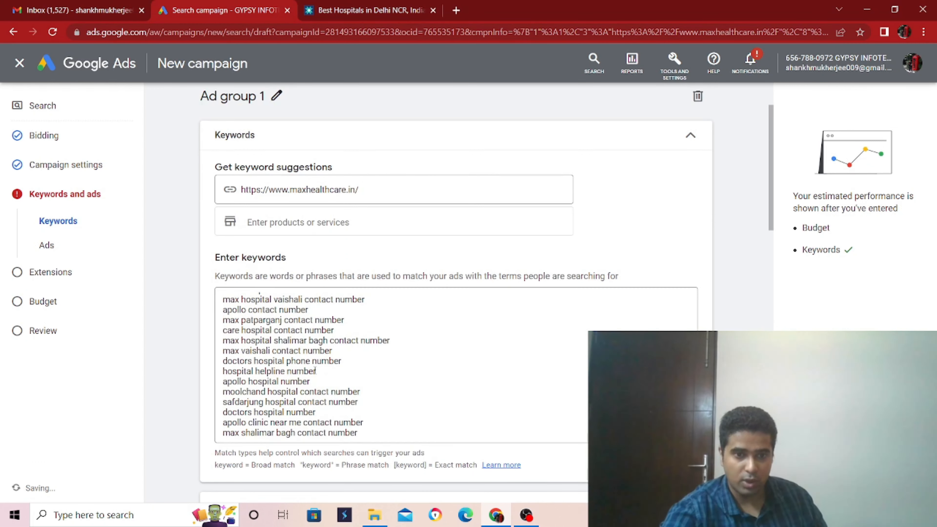
{"action": "scroll", "coordinate": [464, 391], "scroll_direction": "down", "scroll_amount": 2}
{"action": "scroll", "coordinate": [493, 388], "scroll_direction": "up", "scroll_amount": 2}
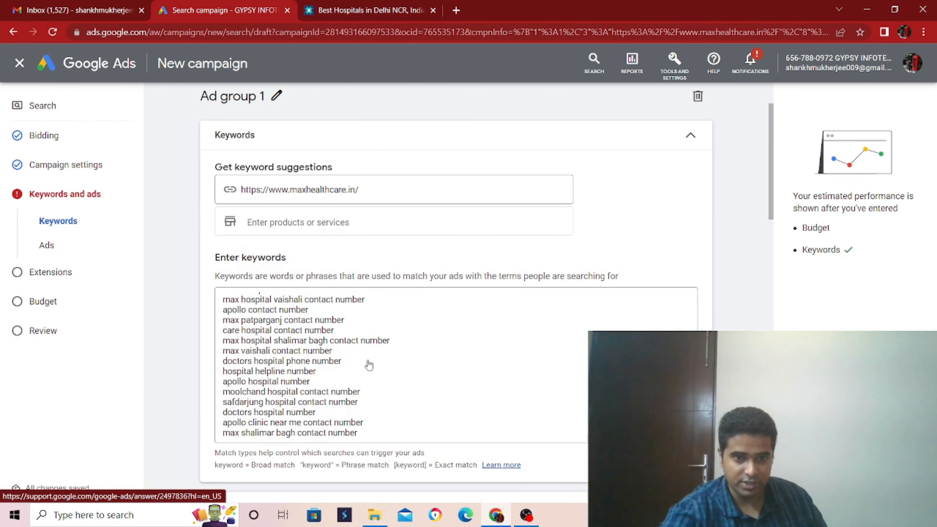
{"action": "scroll", "coordinate": [384, 383], "scroll_direction": "up", "scroll_amount": 3}
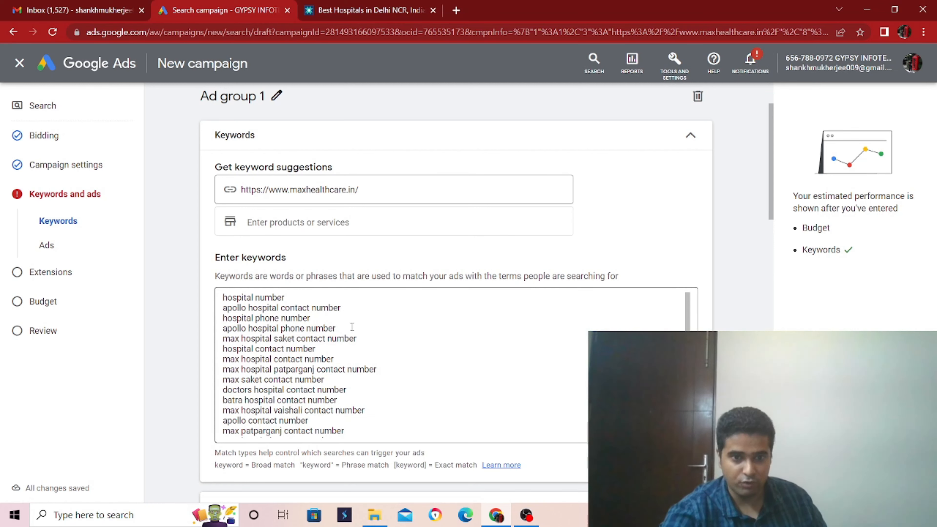
{"action": "left_click_drag", "start_coordinate": [351, 429], "coordinate": [184, 289]}
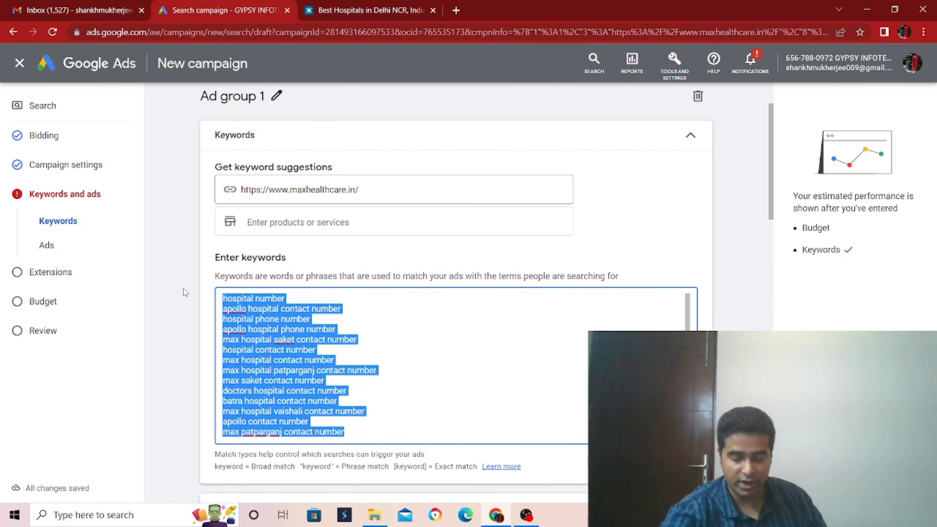
{"action": "key", "text": "BackSpace"}
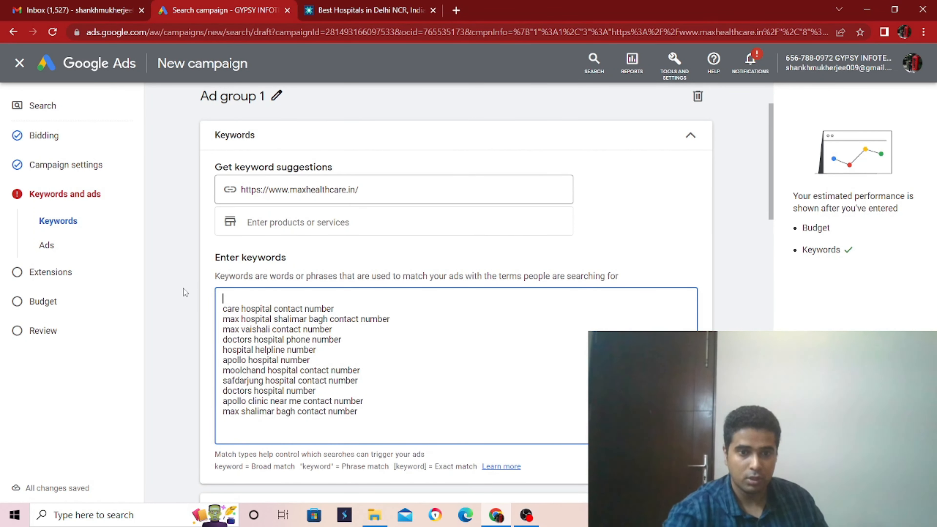
{"action": "left_click_drag", "start_coordinate": [376, 420], "coordinate": [171, 292]}
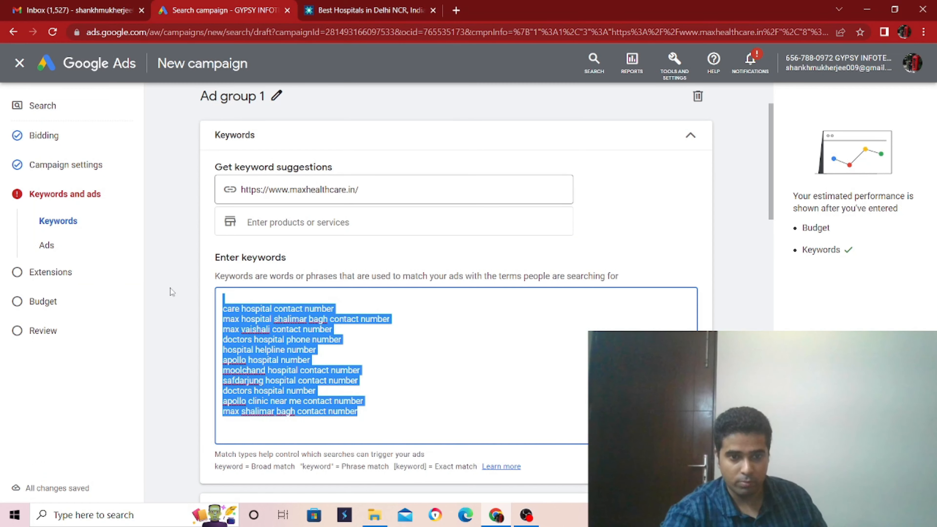
{"action": "key", "text": "BackSpace"}
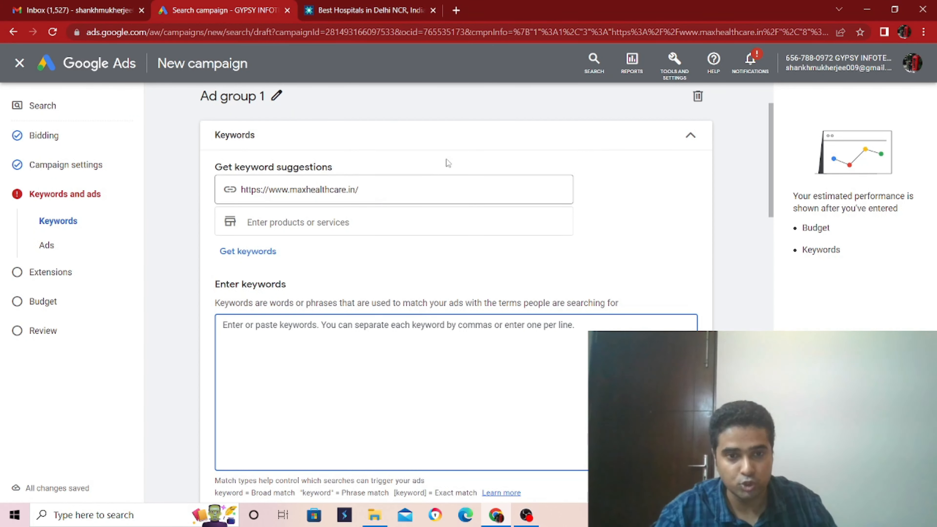
{"action": "left_click_drag", "start_coordinate": [377, 193], "coordinate": [223, 199]}
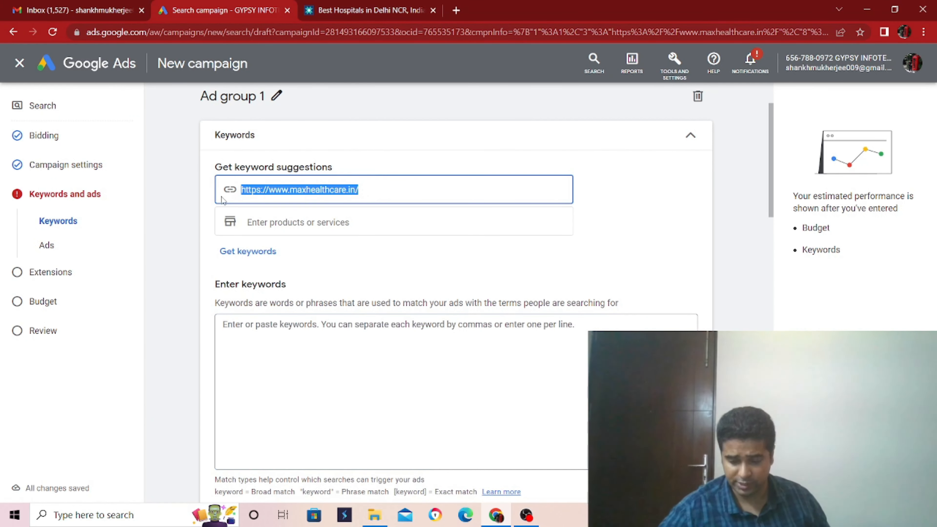
{"action": "key", "text": "BackSpace"}
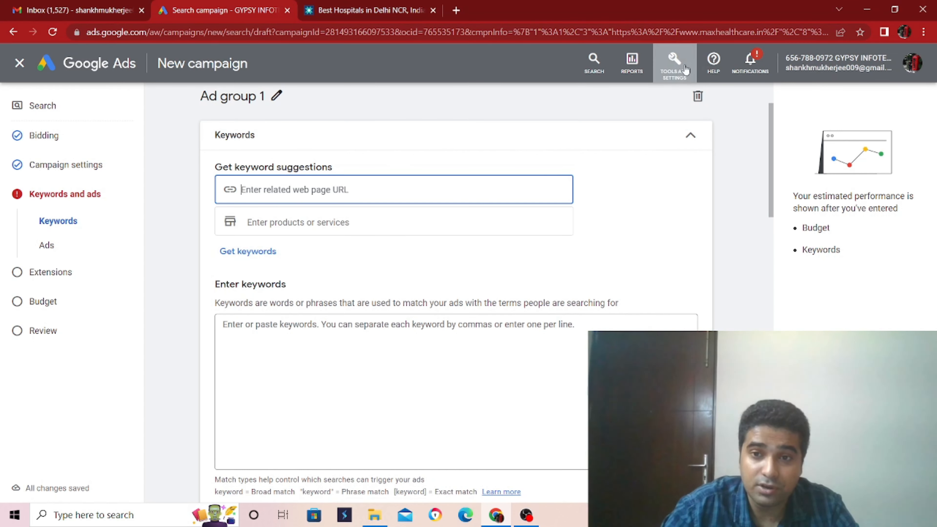
Step: Open Keyword Planner in a new browser tab and switch to it
{"action": "left_click", "coordinate": [675, 62]}
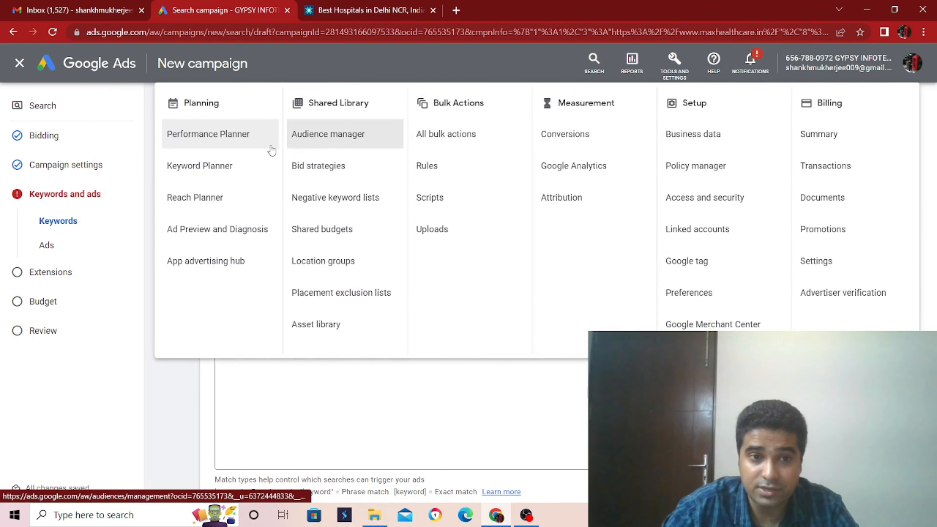
{"action": "right_click", "coordinate": [240, 164]}
{"action": "left_click", "coordinate": [278, 175]}
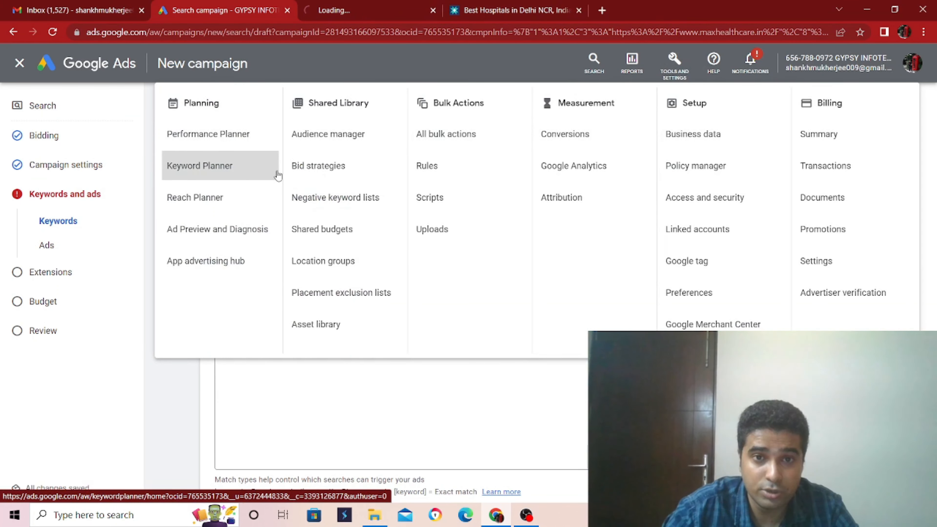
{"action": "left_click", "coordinate": [390, 8]}
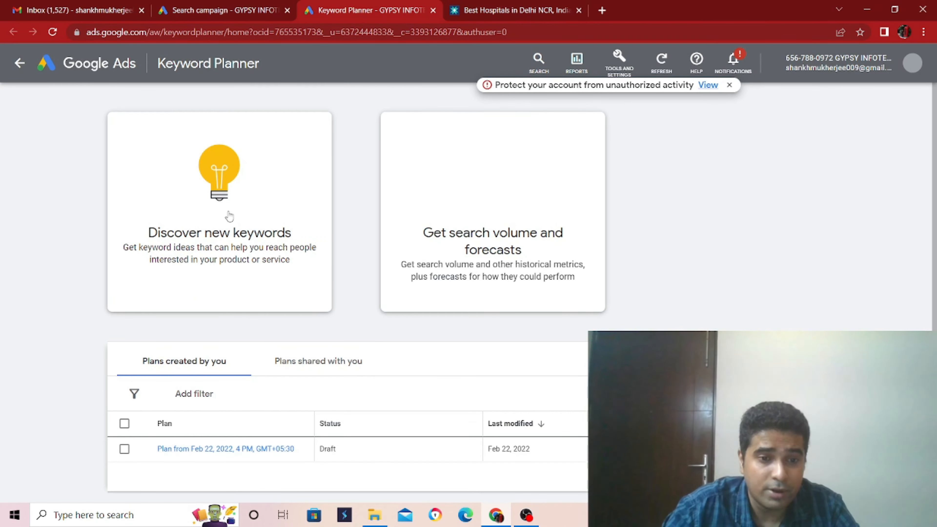
Step: Discover new keywords starting from the keyword "hospital" and get the results
{"action": "left_click", "coordinate": [229, 216]}
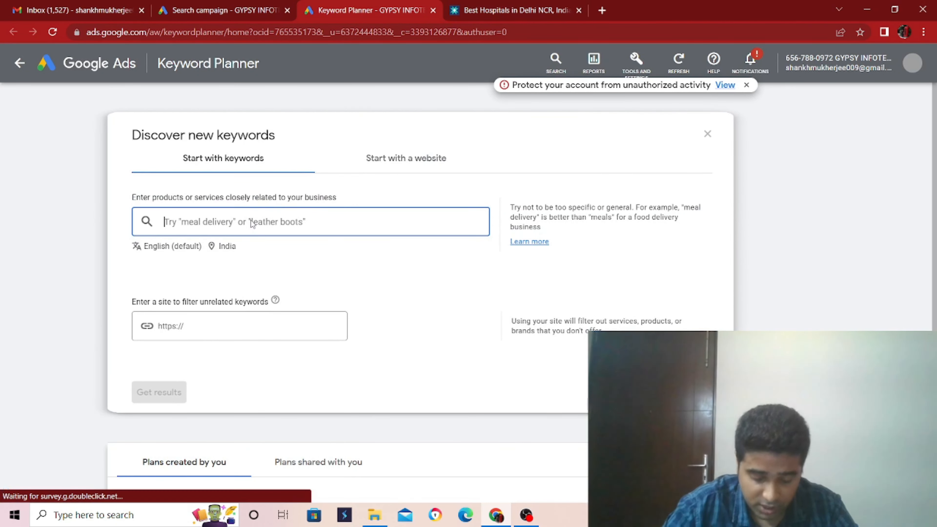
{"action": "type", "text": "hospital"}
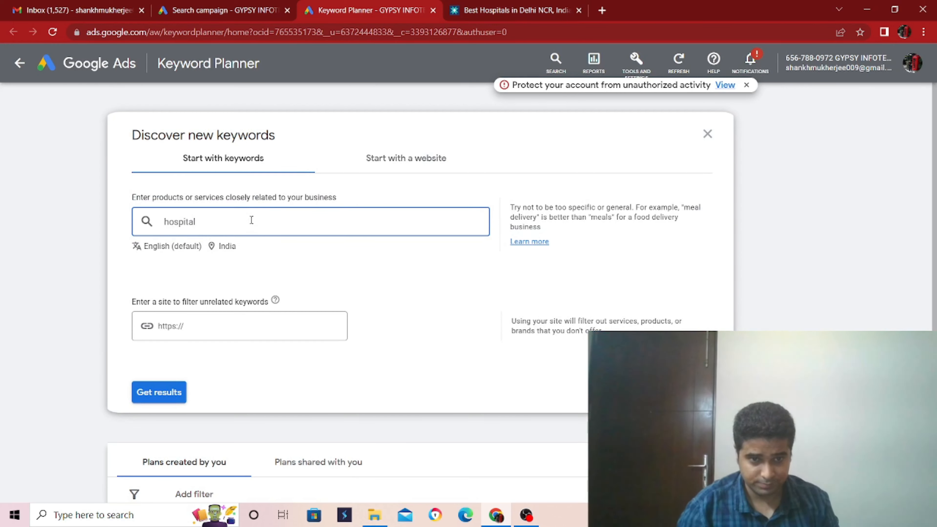
{"action": "key", "text": "Return"}
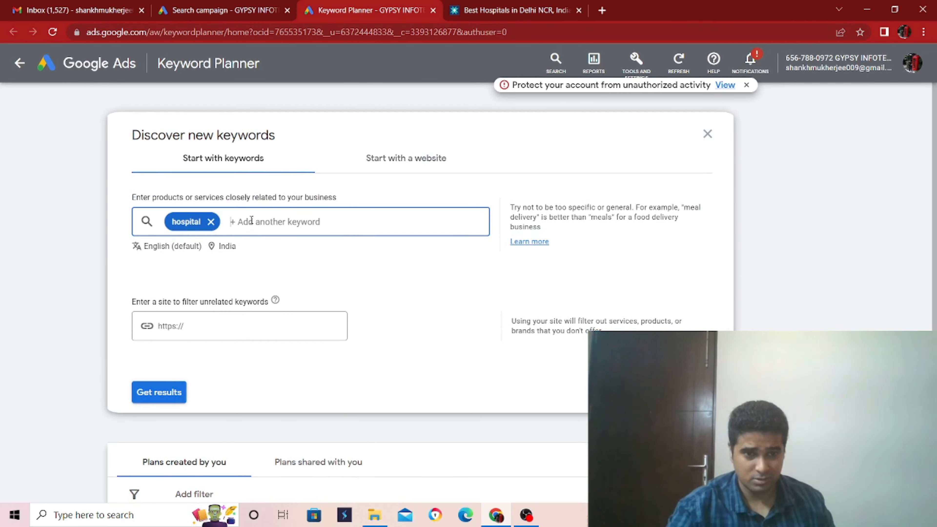
{"action": "left_click", "coordinate": [165, 395]}
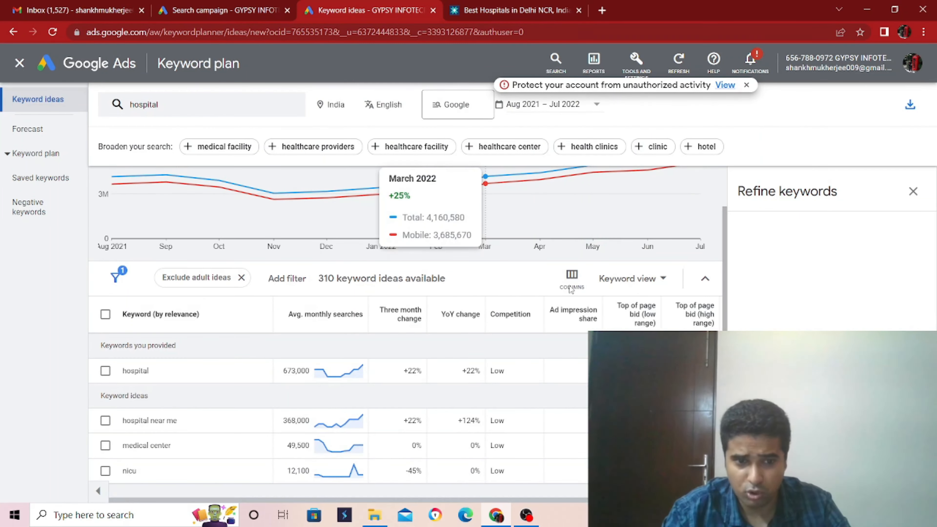
Step: Select the keywords "hospital", "hospital near me" and "eye hospital near me" in the keyword ideas list
{"action": "scroll", "coordinate": [98, 362], "scroll_direction": "down", "scroll_amount": 5}
{"action": "scroll", "coordinate": [111, 297], "scroll_direction": "up", "scroll_amount": 8}
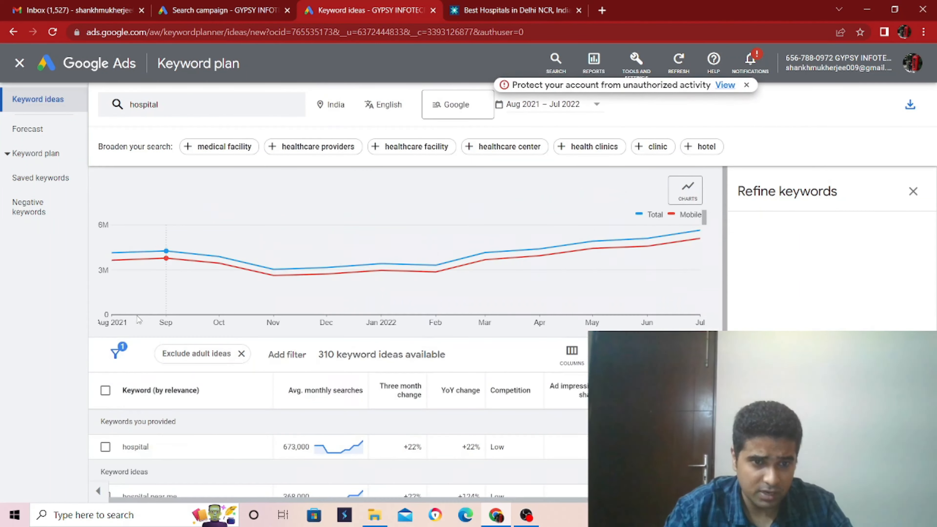
{"action": "left_click", "coordinate": [105, 447]}
{"action": "scroll", "coordinate": [111, 406], "scroll_direction": "down", "scroll_amount": 5}
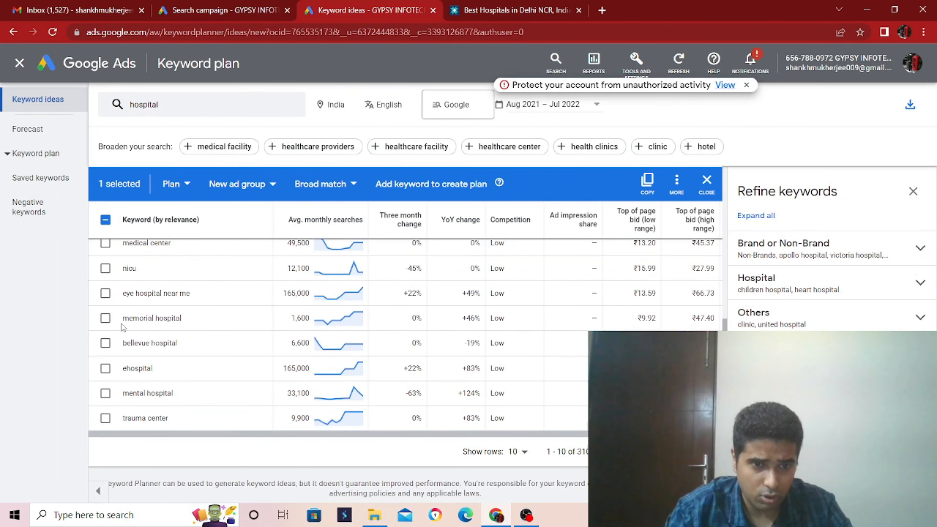
{"action": "scroll", "coordinate": [126, 283], "scroll_direction": "up", "scroll_amount": 2}
{"action": "left_click", "coordinate": [105, 295]}
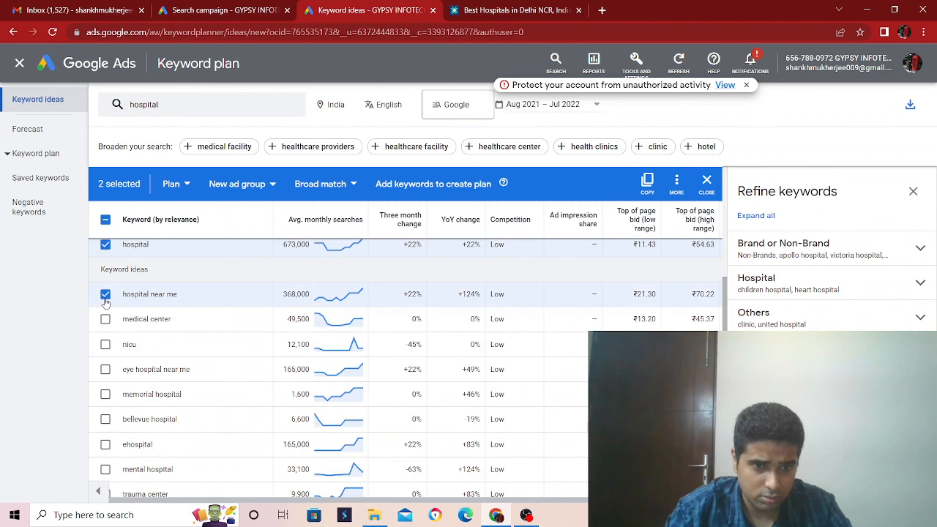
{"action": "left_click", "coordinate": [105, 319]}
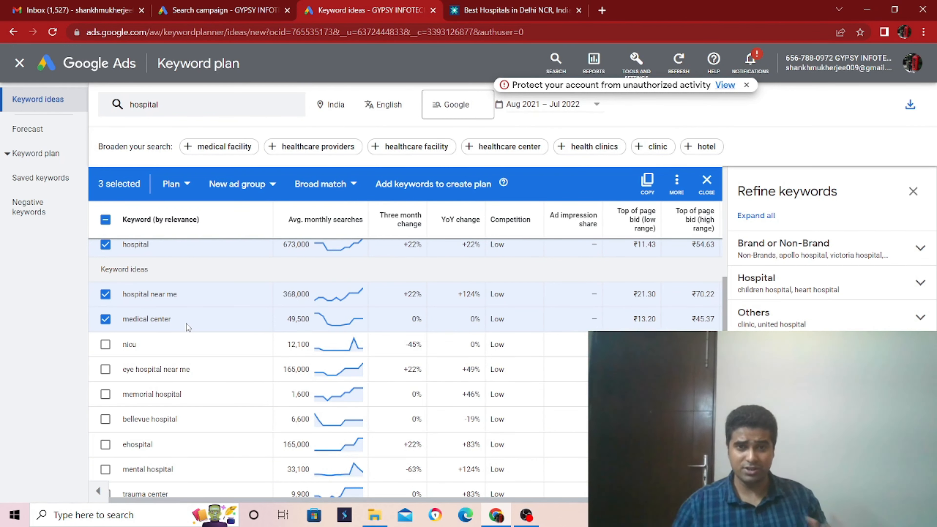
{"action": "left_click", "coordinate": [104, 323]}
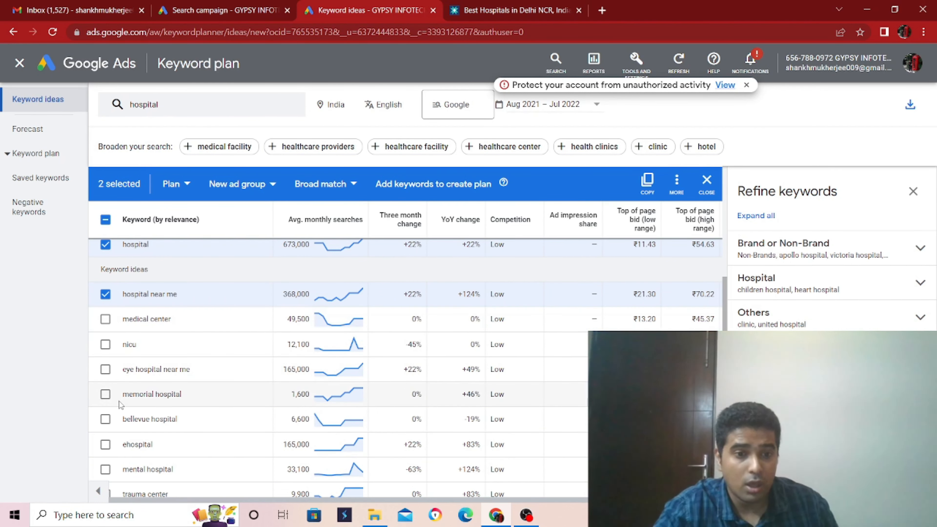
{"action": "left_click", "coordinate": [105, 369]}
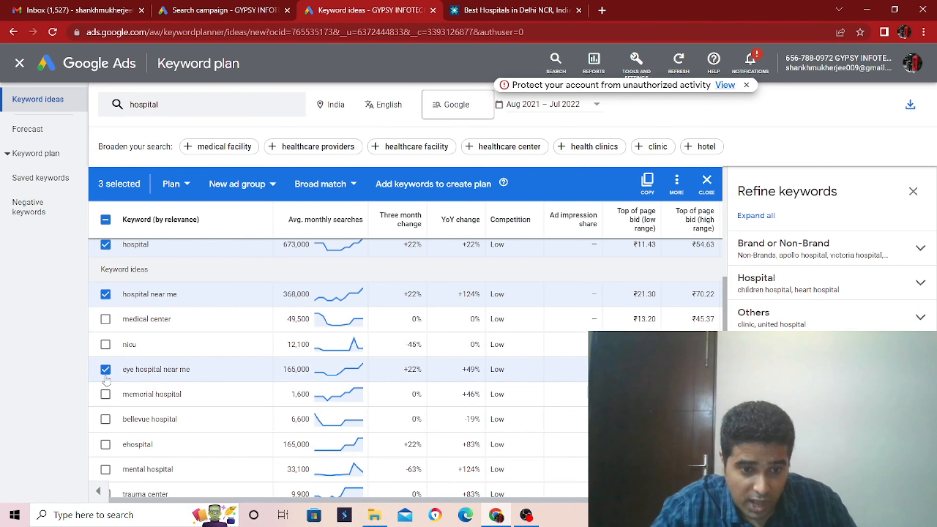
{"action": "scroll", "coordinate": [107, 410], "scroll_direction": "down", "scroll_amount": 2}
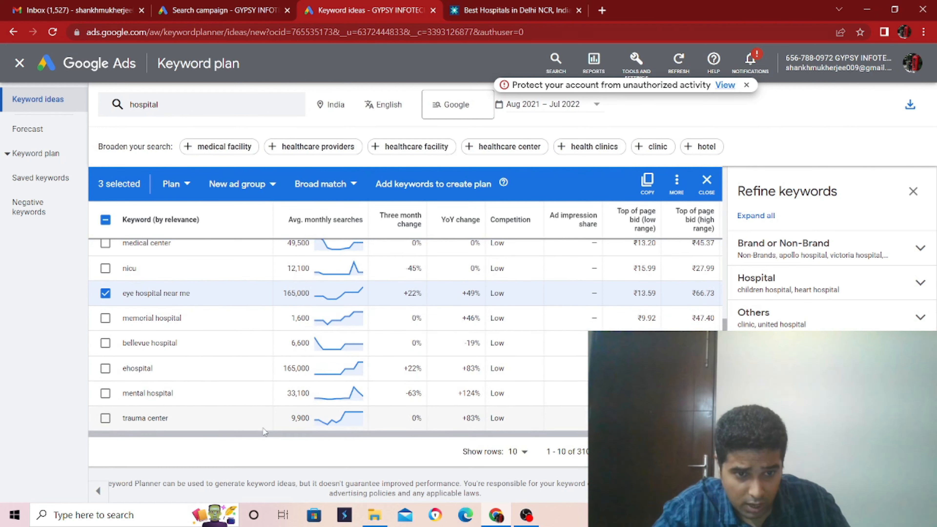
{"action": "scroll", "coordinate": [494, 403], "scroll_direction": "up", "scroll_amount": 3}
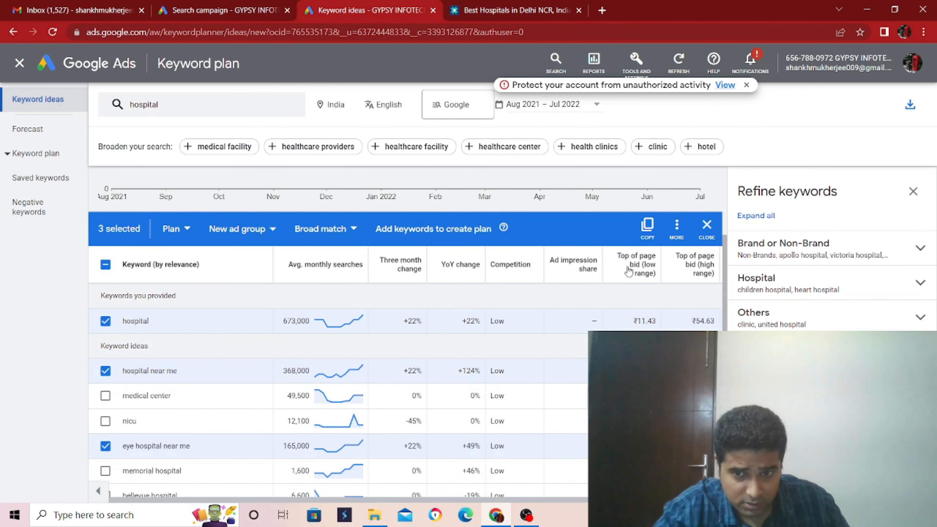
Step: Copy the three selected keyword ideas and paste them into the keyword list of Ad group 1 in the campaign draft
{"action": "left_click", "coordinate": [648, 236]}
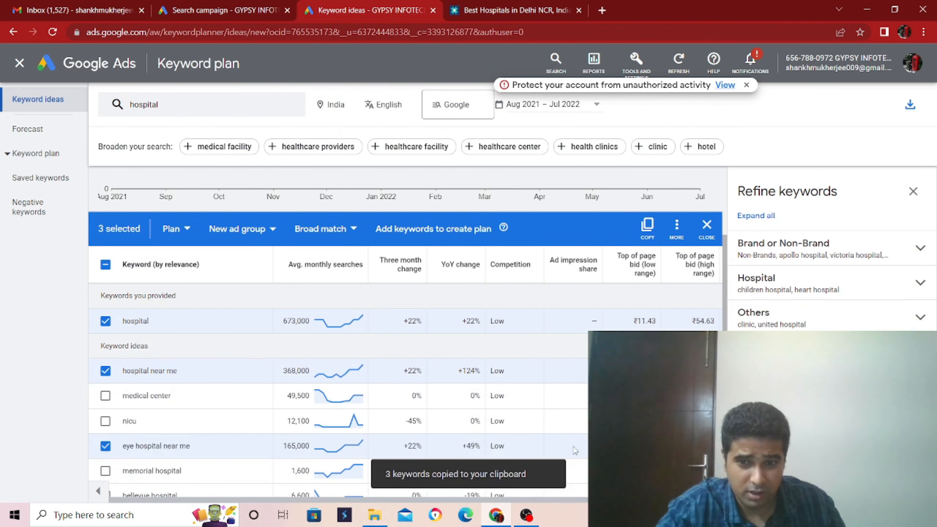
{"action": "scroll", "coordinate": [648, 236], "scroll_direction": "down", "scroll_amount": 3}
{"action": "left_click", "coordinate": [217, 10]}
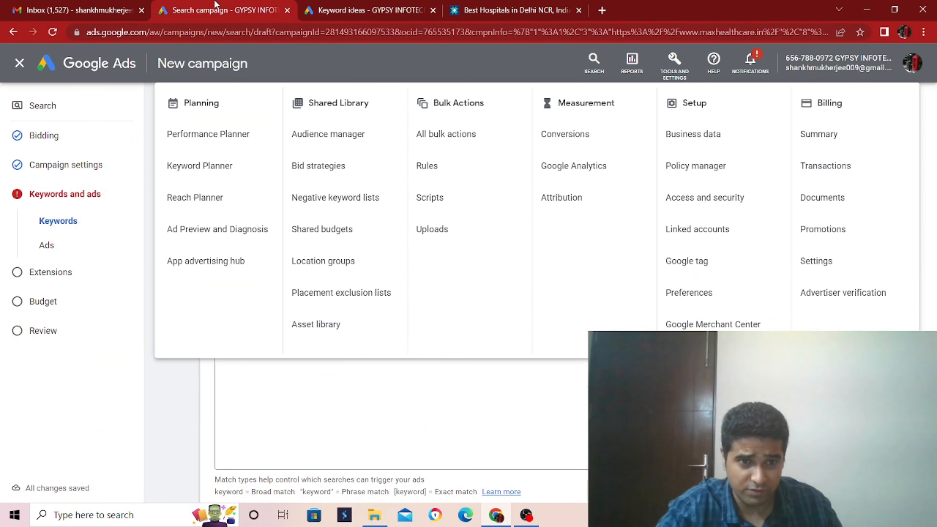
{"action": "left_click", "coordinate": [479, 408]}
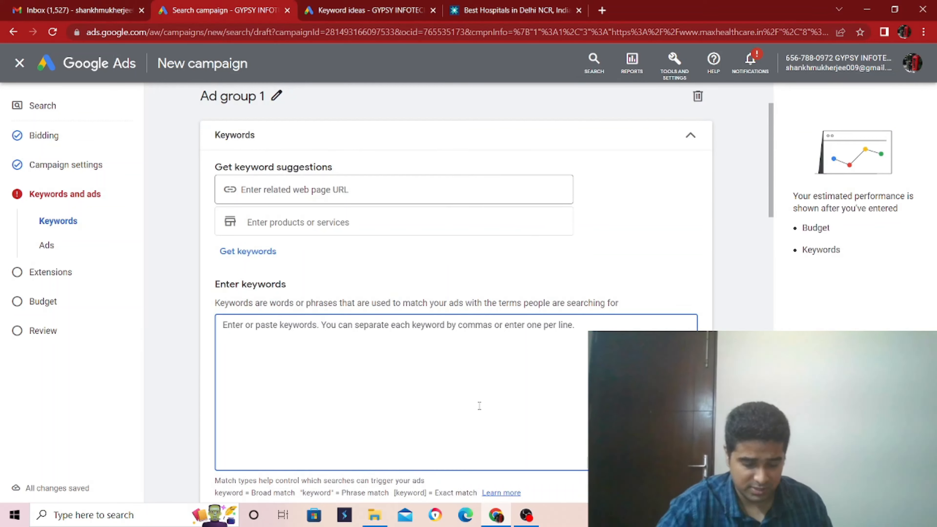
{"action": "key", "text": "ctrl+v"}
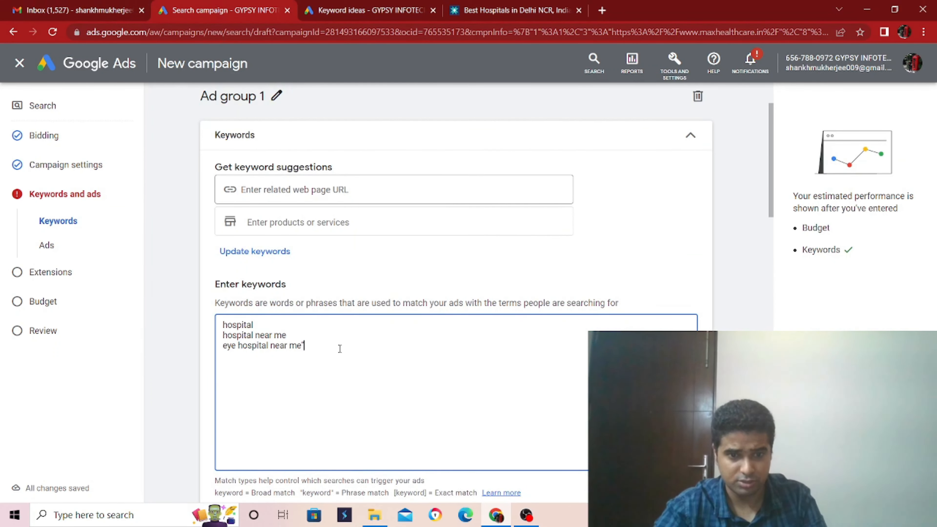
Step: Enclose "hospital", "hospital near me" and "eye hospital near me" in double quotation marks to make them phrase match keywords
{"action": "left_click", "coordinate": [341, 336]}
{"action": "type", "text": "\""}
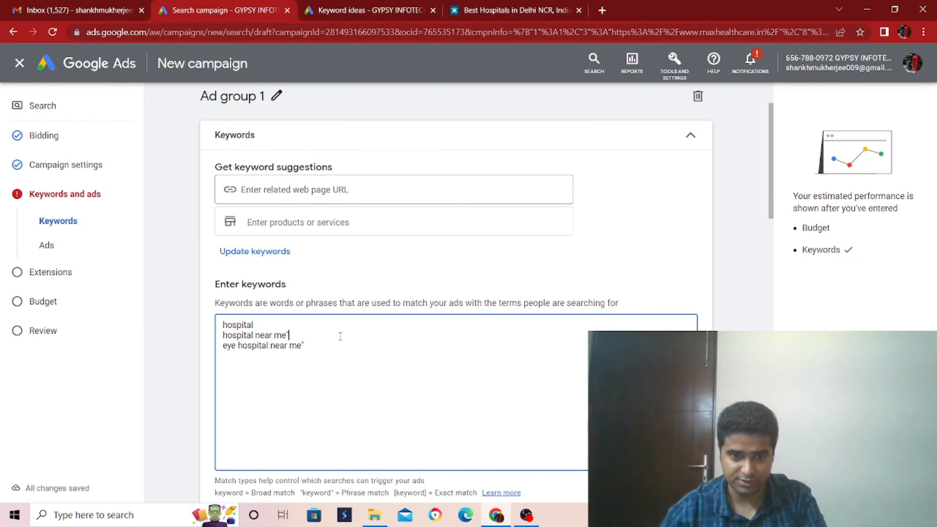
{"action": "left_click", "coordinate": [320, 322]}
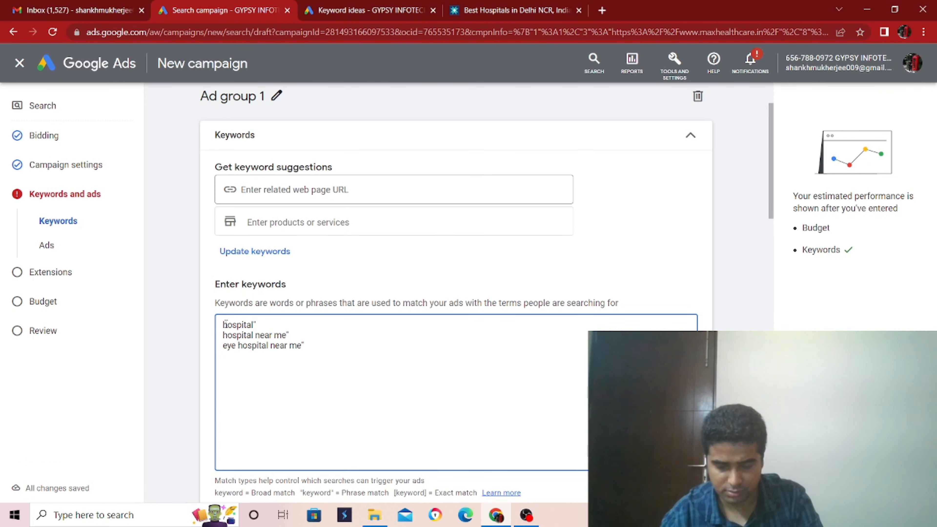
{"action": "left_click", "coordinate": [223, 325]}
{"action": "type", "text": "\""}
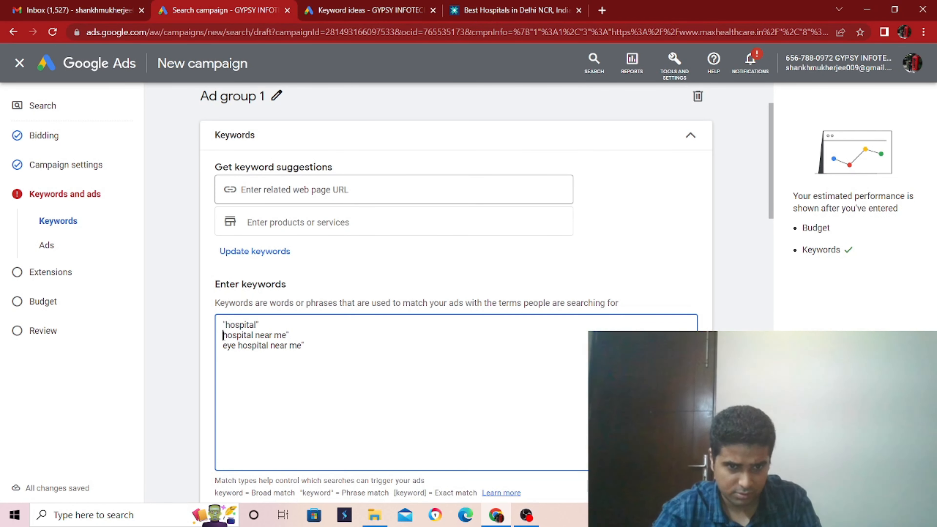
{"action": "left_click", "coordinate": [223, 335]}
{"action": "type", "text": "\""}
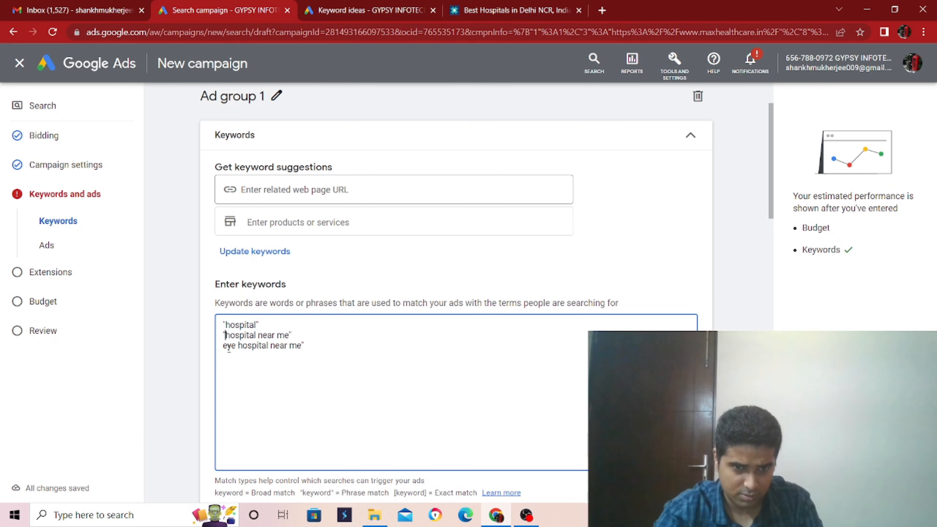
{"action": "left_click", "coordinate": [223, 345]}
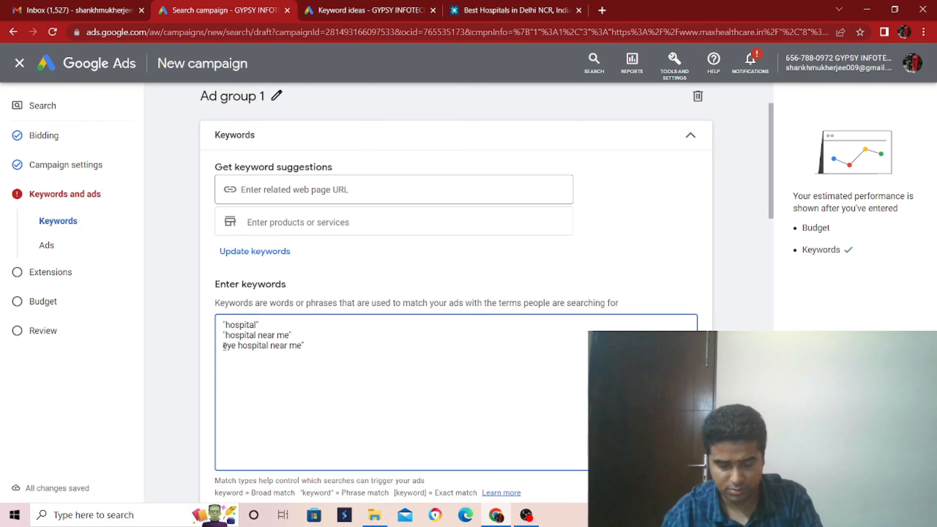
{"action": "type", "text": "\""}
Step: Back in Keyword Planner, select "government hospital near me" on the second page of keyword ideas and copy it
{"action": "left_click", "coordinate": [365, 11]}
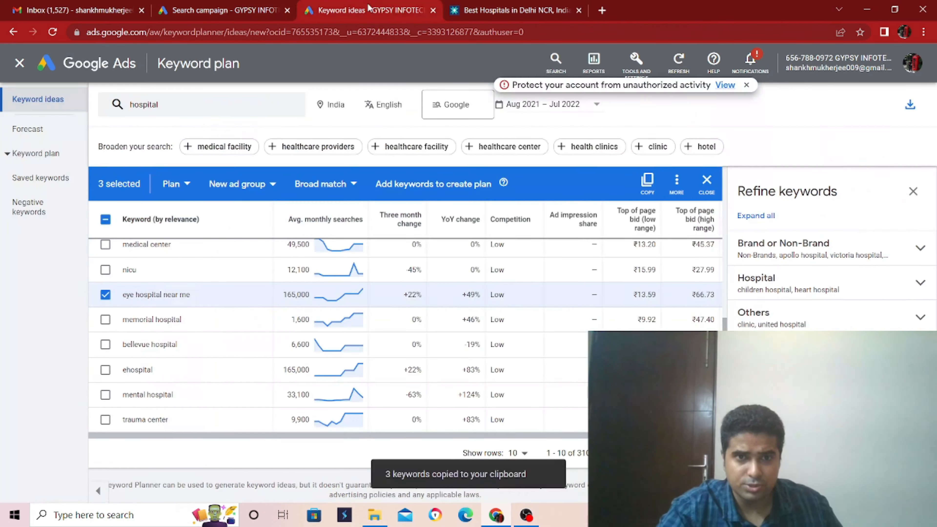
{"action": "left_click", "coordinate": [678, 453]}
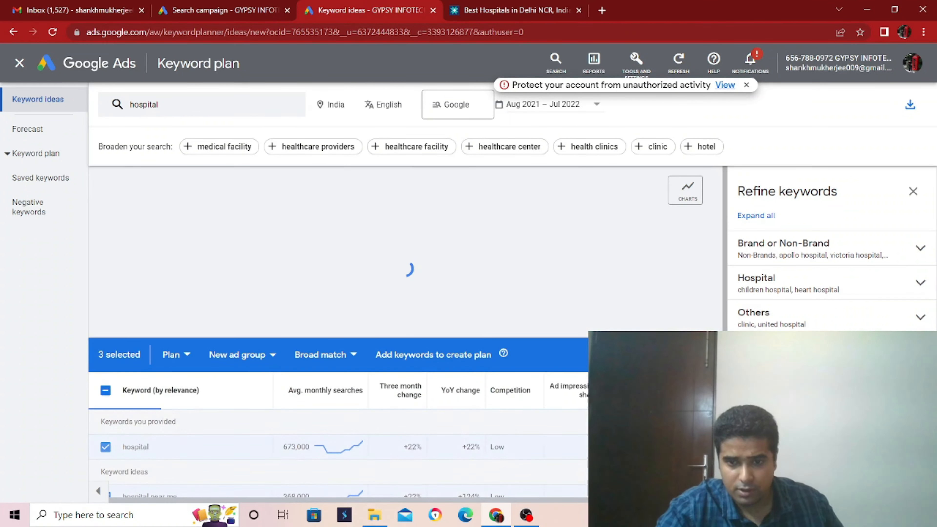
{"action": "scroll", "coordinate": [678, 453], "scroll_direction": "down", "scroll_amount": 2}
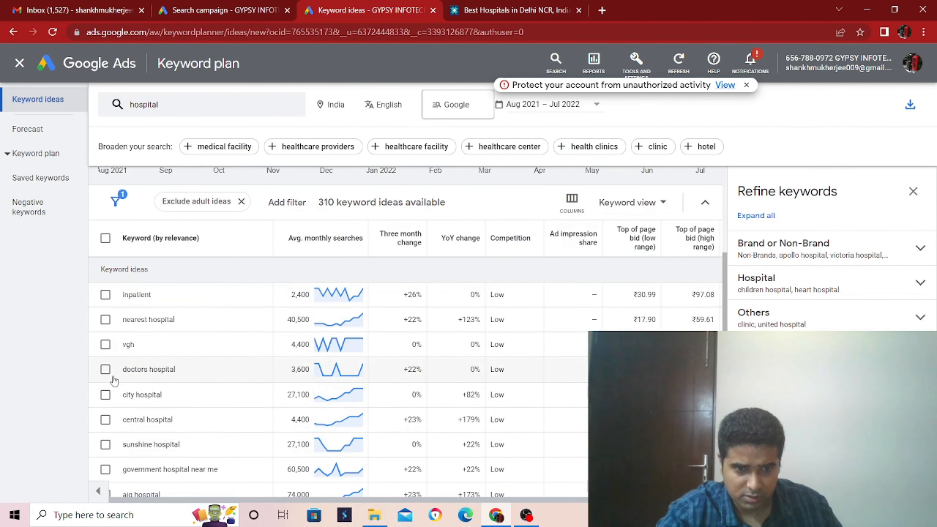
{"action": "scroll", "coordinate": [303, 390], "scroll_direction": "down", "scroll_amount": 3}
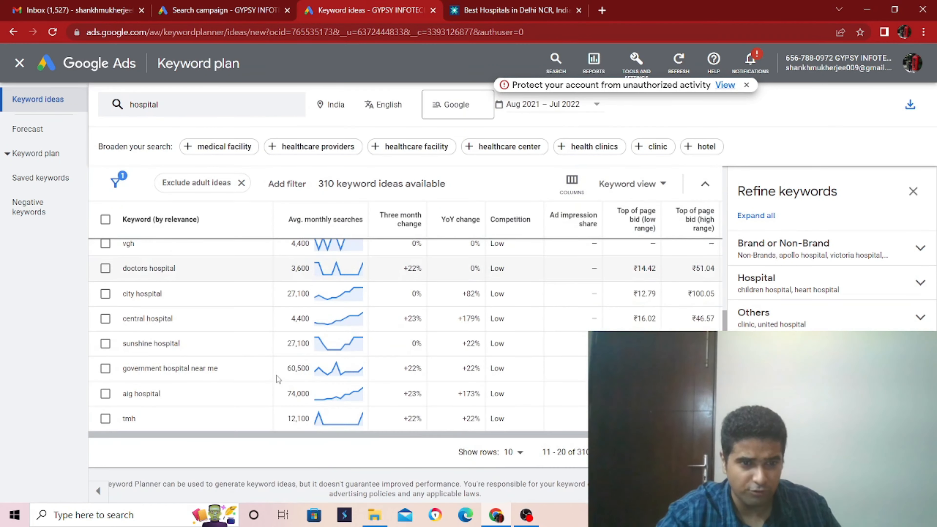
{"action": "left_click", "coordinate": [106, 368]}
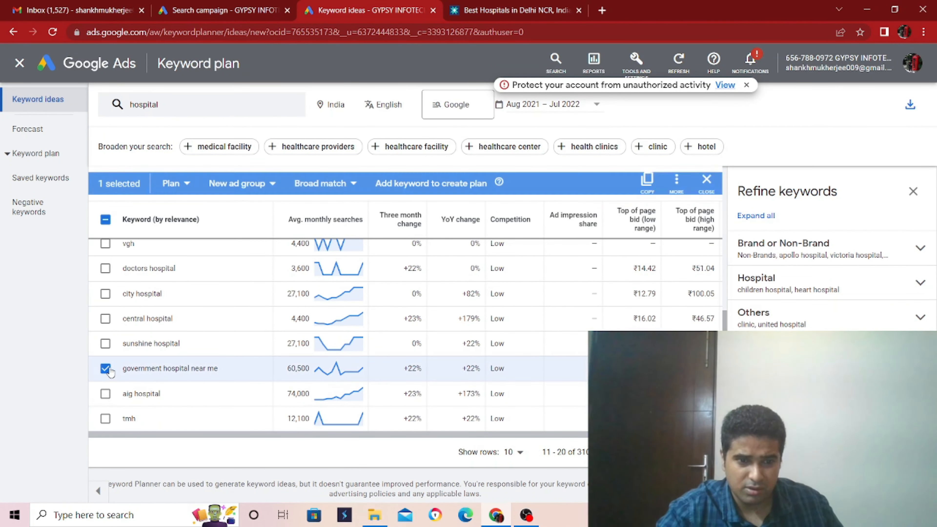
{"action": "left_click", "coordinate": [649, 186]}
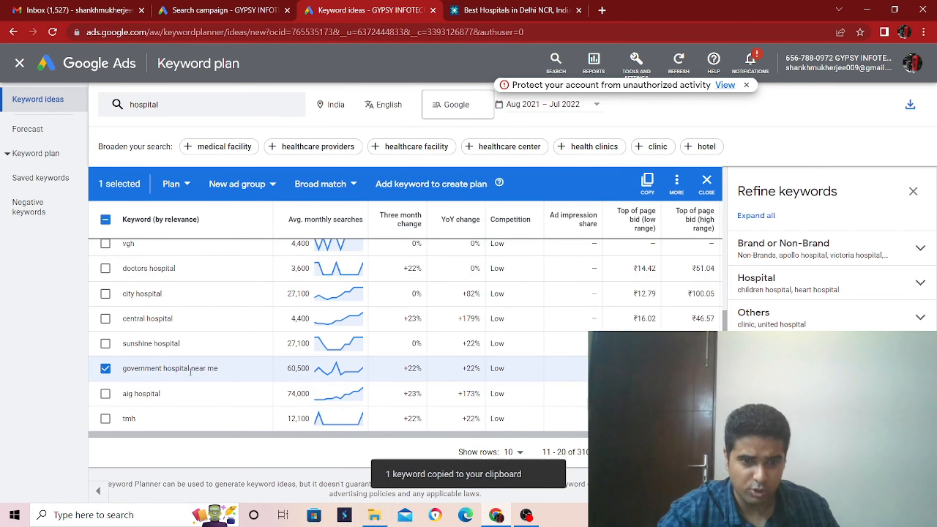
Step: Add "government hospital near me" on a new line of Ad group 1's keywords, enclosed in double quotation marks for phrase match
{"action": "left_click", "coordinate": [222, 10]}
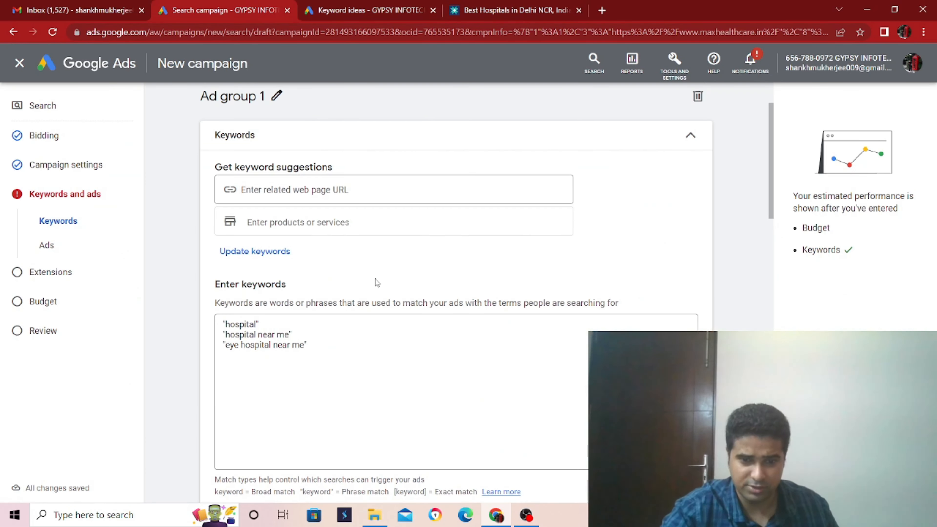
{"action": "left_click", "coordinate": [353, 341]}
{"action": "key", "text": "Return"}
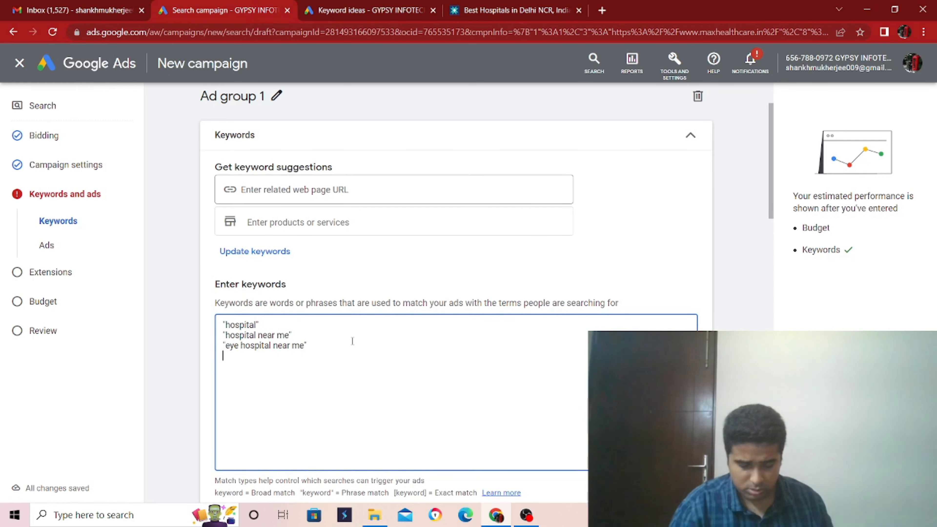
{"action": "key", "text": "ctrl+v"}
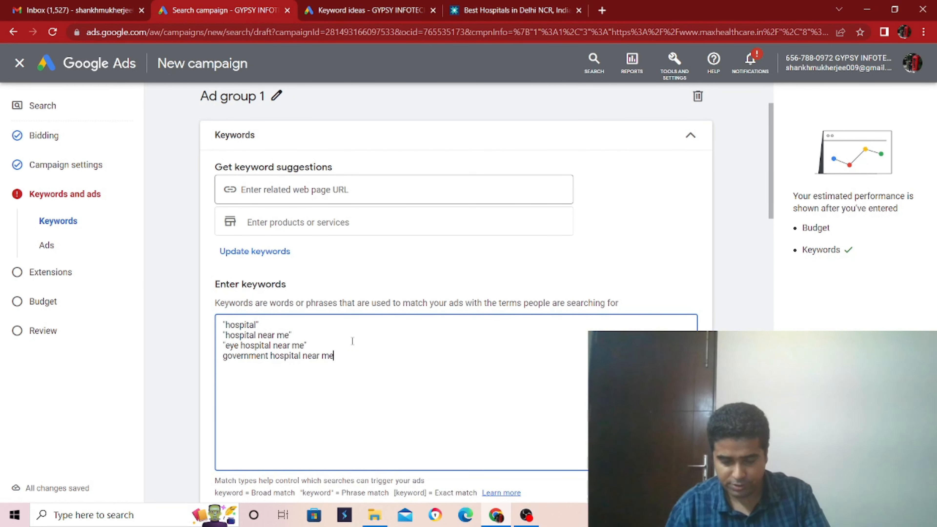
{"action": "type", "text": "\""}
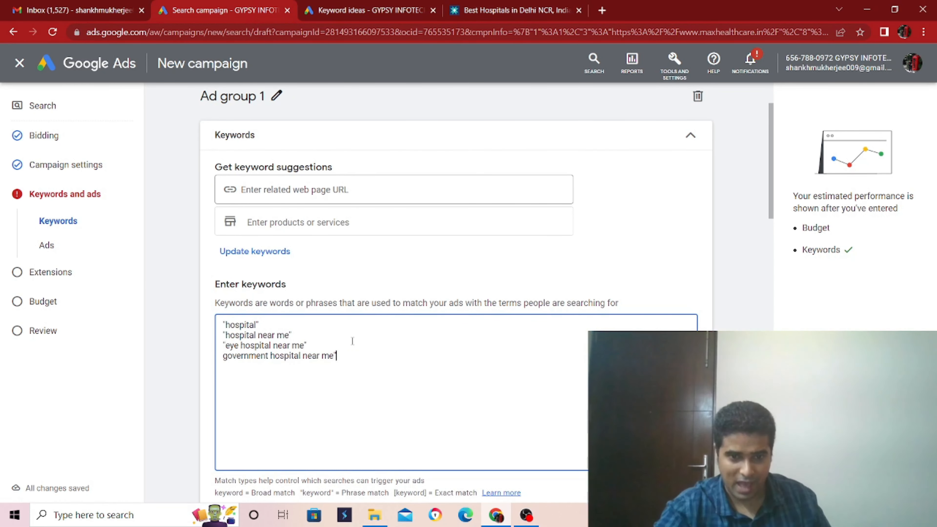
{"action": "left_click", "coordinate": [224, 358]}
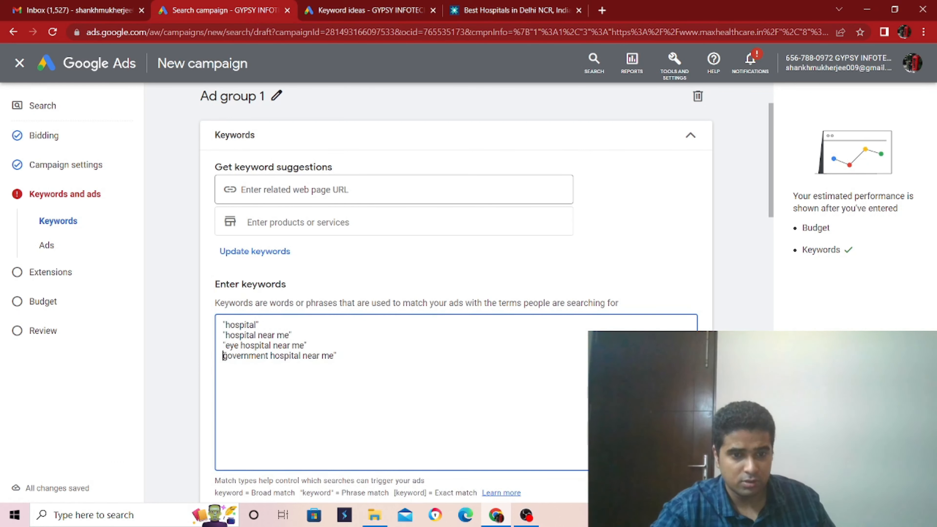
{"action": "type", "text": "\""}
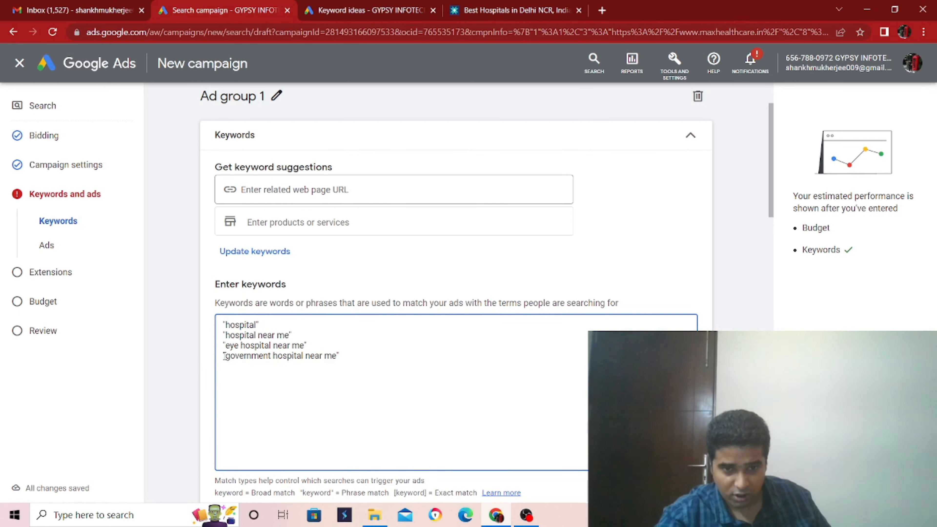
Step: Enter "Get Expert Medical Treatment" as the first headline of the ad
{"action": "scroll", "coordinate": [401, 337], "scroll_direction": "down", "scroll_amount": 2}
{"action": "scroll", "coordinate": [401, 337], "scroll_direction": "down", "scroll_amount": 4}
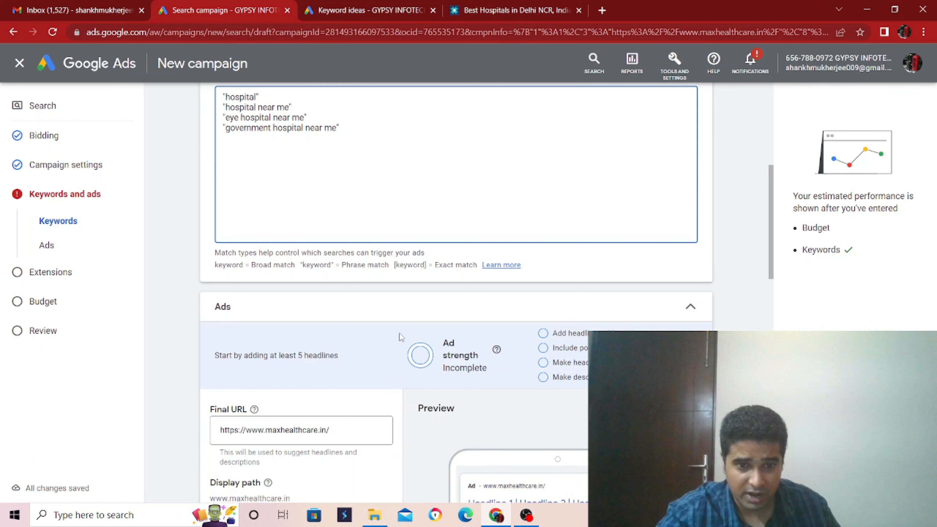
{"action": "scroll", "coordinate": [445, 339], "scroll_direction": "down", "scroll_amount": 2}
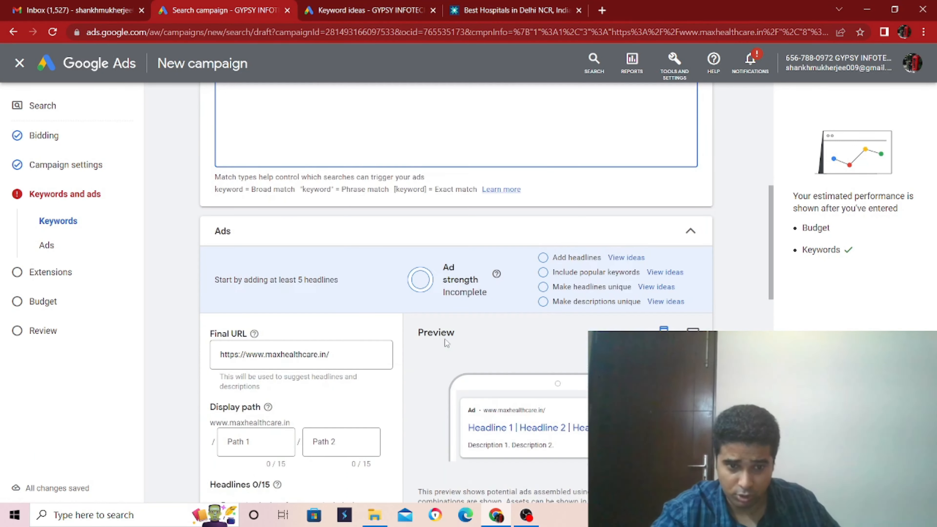
{"action": "scroll", "coordinate": [399, 368], "scroll_direction": "down", "scroll_amount": 4}
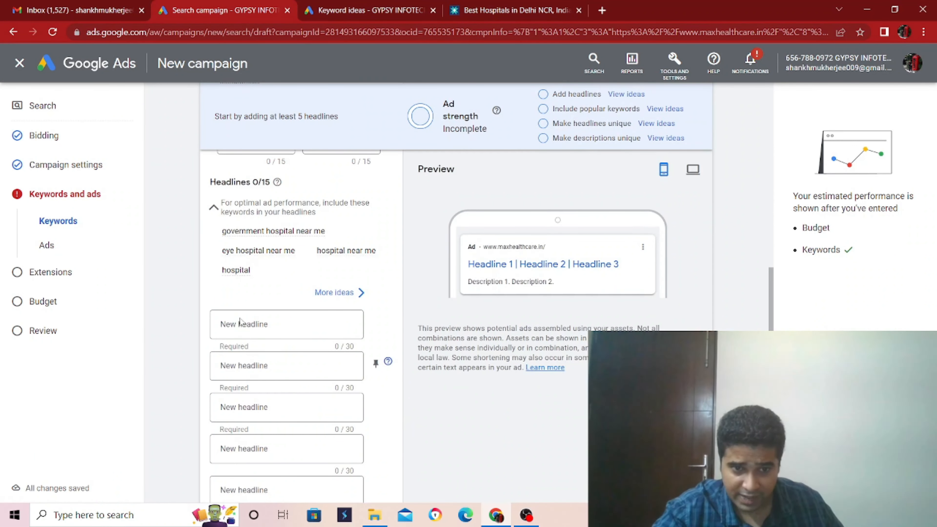
{"action": "left_click", "coordinate": [244, 323]}
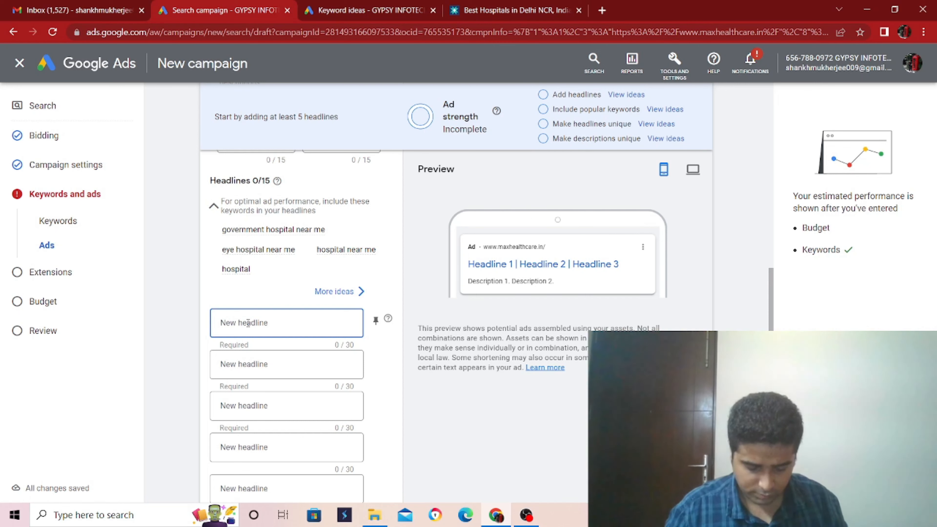
{"action": "type", "text": "Get"}
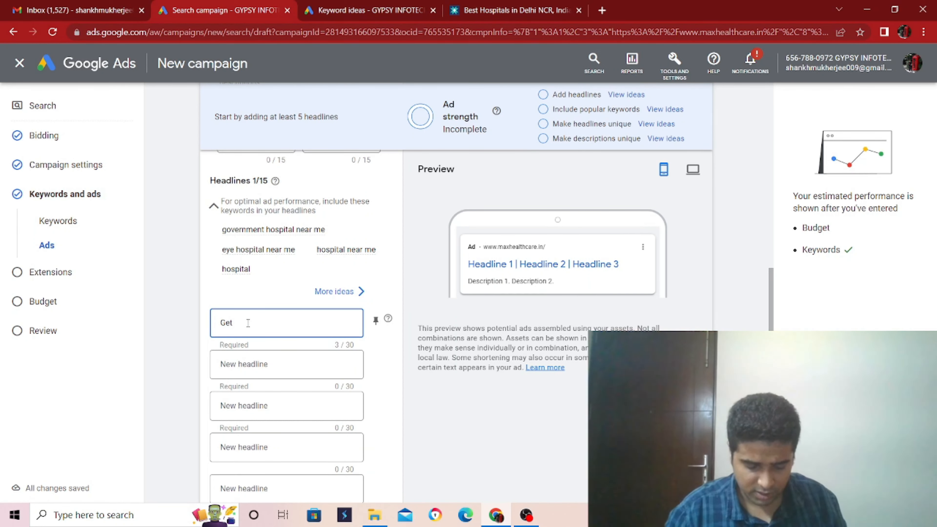
{"action": "type", "text": " Expert"}
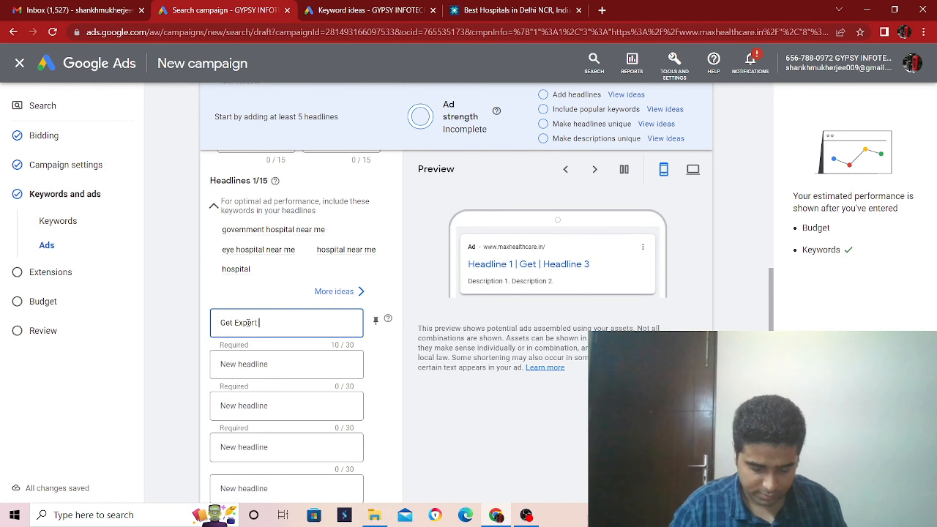
{"action": "type", "text": " Medical"}
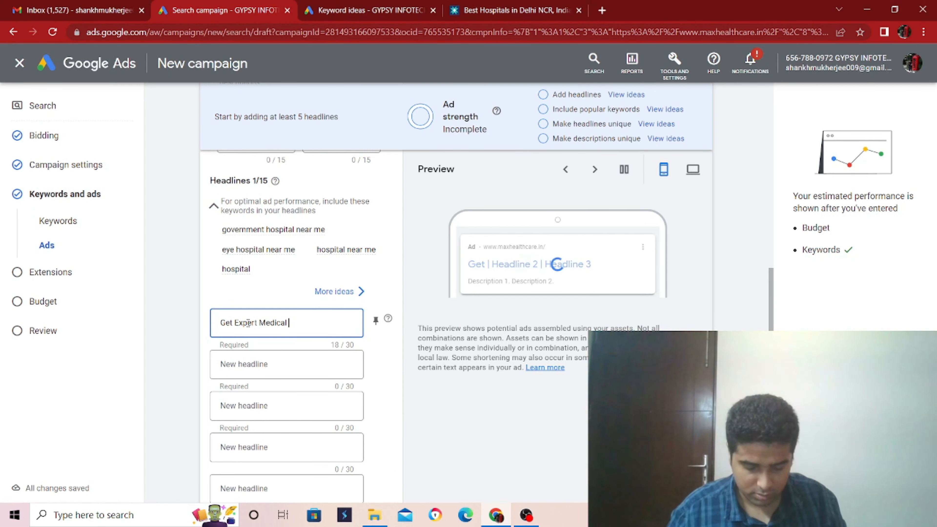
{"action": "type", "text": " Treat"}
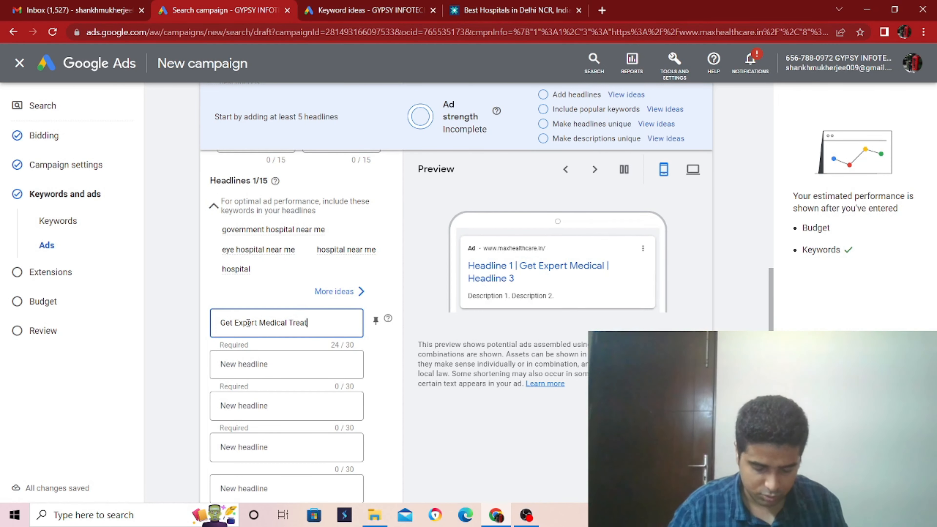
{"action": "type", "text": "ment"}
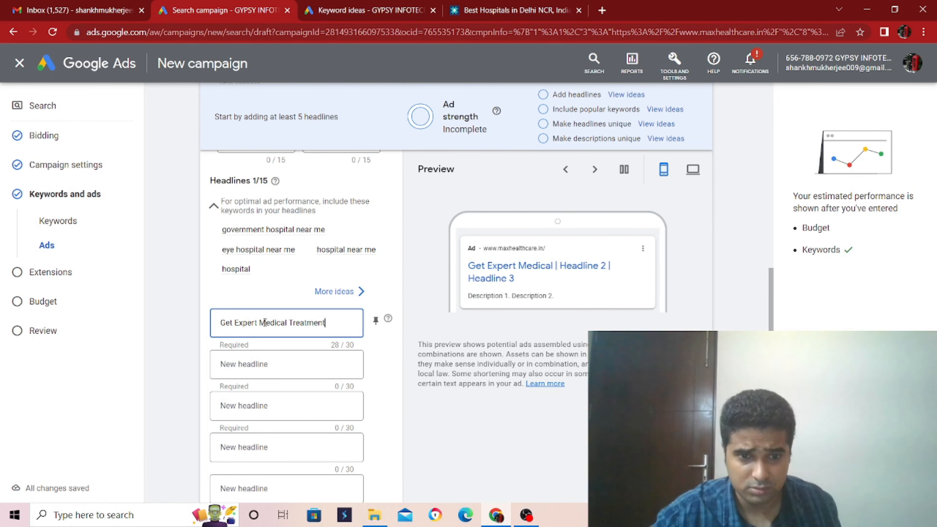
{"action": "left_click", "coordinate": [280, 368]}
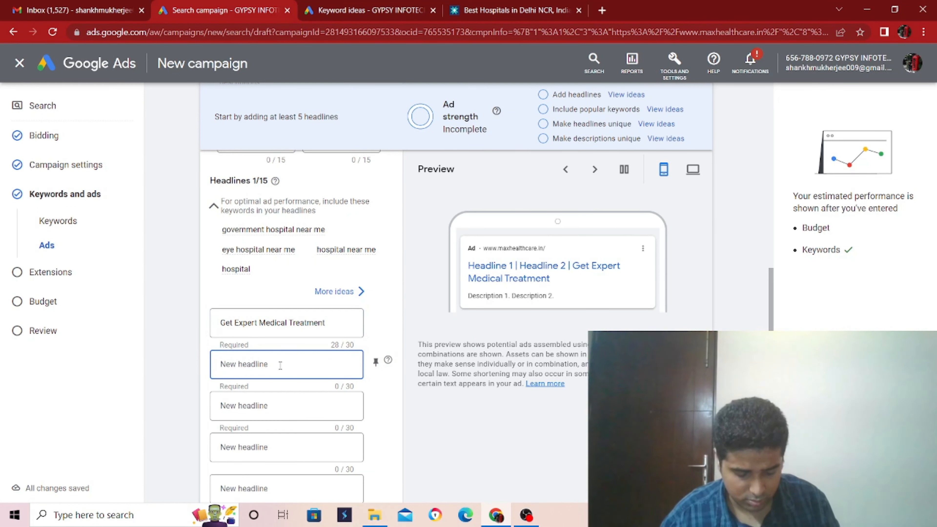
{"action": "type", "text": "Multi"}
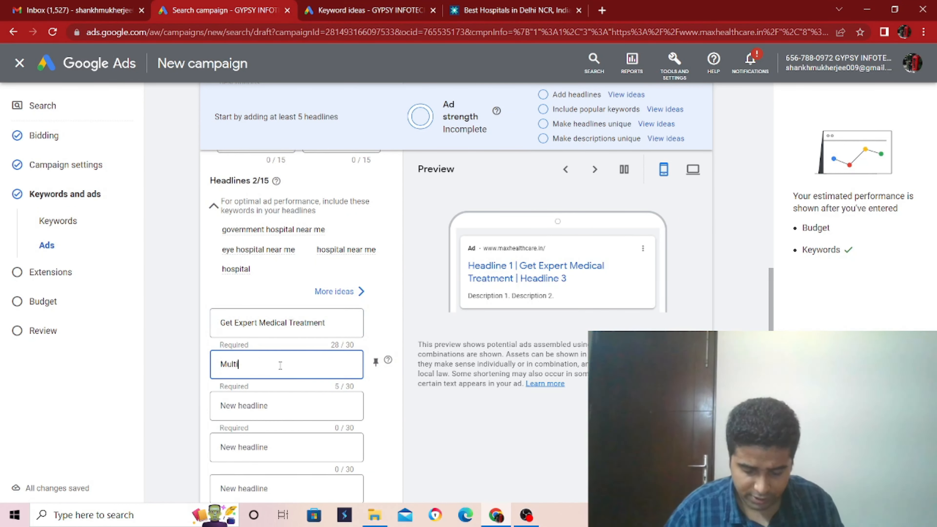
{"action": "type", "text": " Sped"}
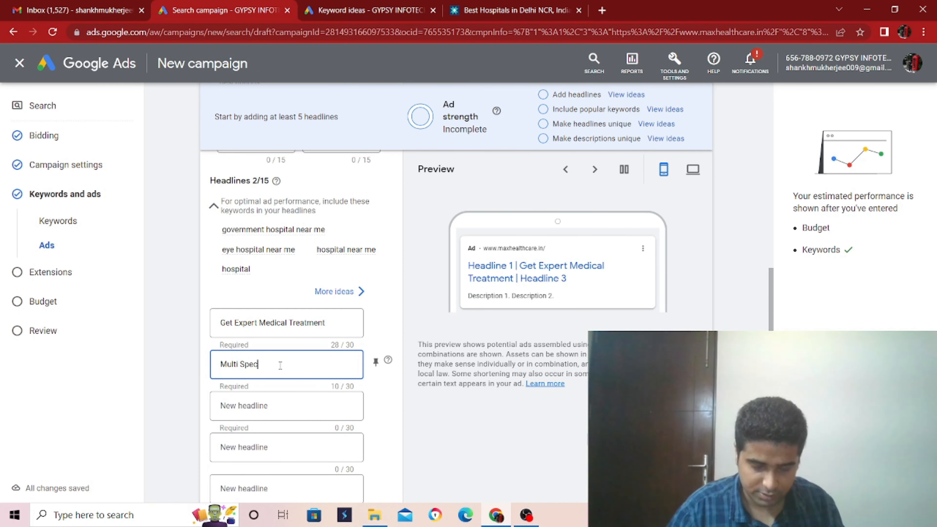
{"action": "key", "text": "BackSpace"}
{"action": "type", "text": "cial"}
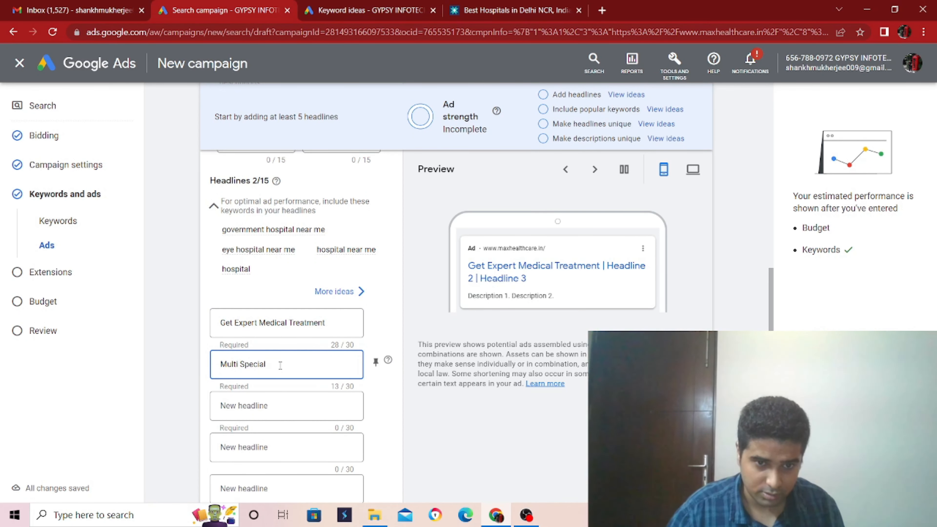
{"action": "key", "text": "BackSpace"}
{"action": "key", "text": "BackSpace"}
{"action": "key", "text": "BackSpace"}
{"action": "key", "text": "BackSpace"}
{"action": "key", "text": "BackSpace"}
{"action": "key", "text": "BackSpace"}
{"action": "key", "text": "BackSpace"}
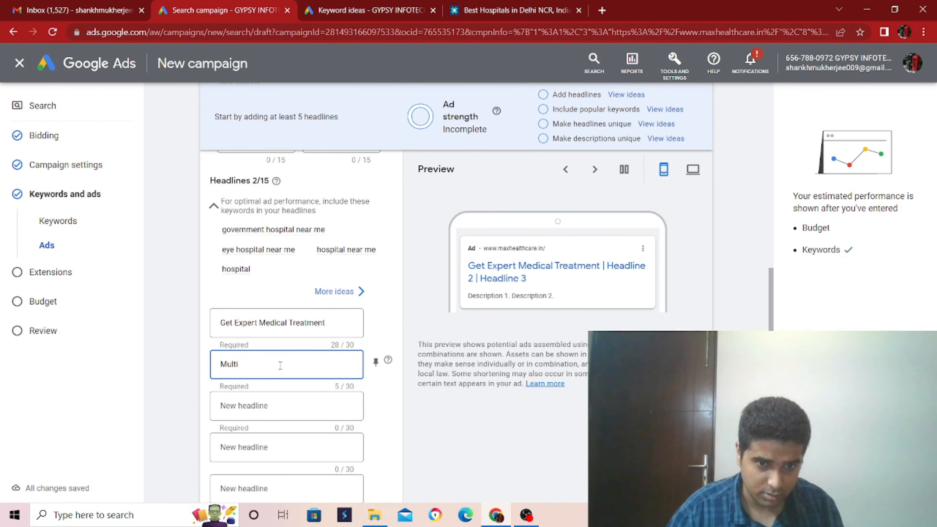
{"action": "type", "text": "Spe"}
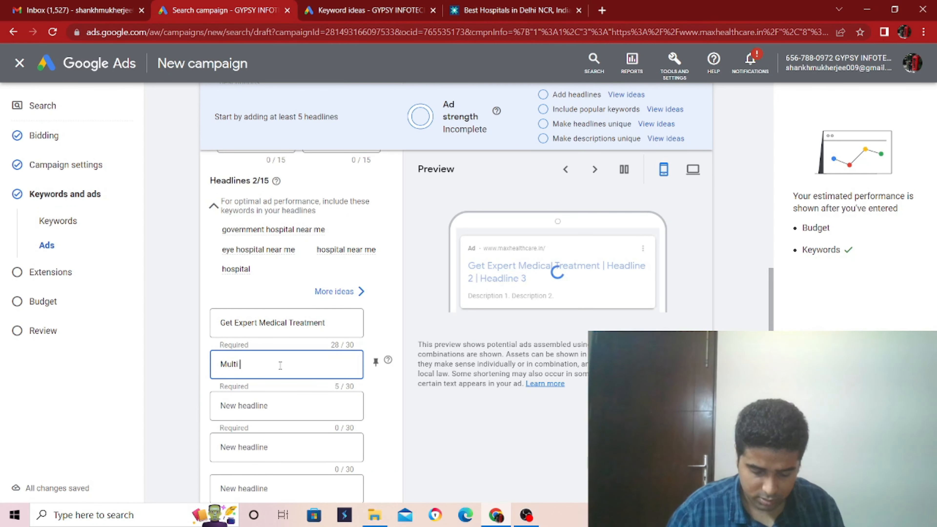
{"action": "type", "text": "ciality"}
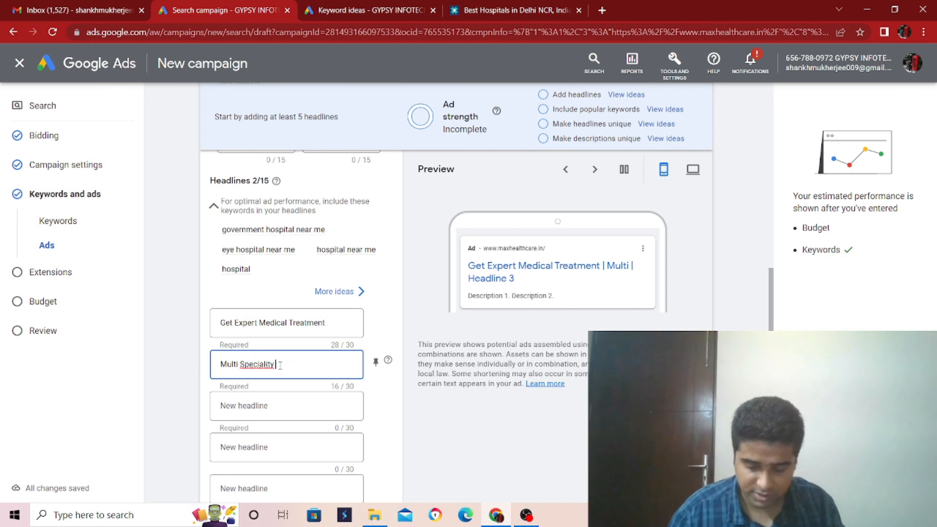
{"action": "key", "text": "BackSpace"}
{"action": "key", "text": "BackSpace"}
{"action": "key", "text": "BackSpace"}
{"action": "key", "text": "BackSpace"}
{"action": "key", "text": "BackSpace"}
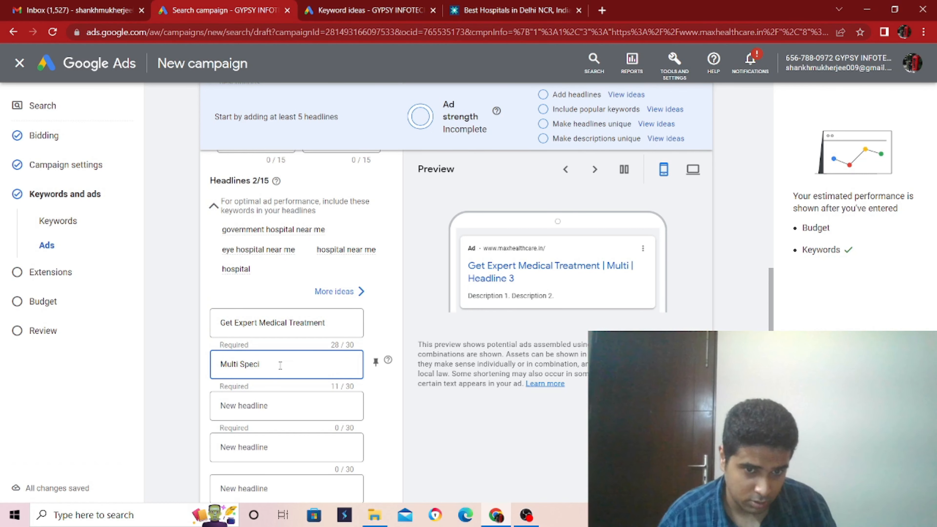
{"action": "key", "text": "BackSpace"}
{"action": "key", "text": "BackSpace"}
{"action": "key", "text": "BackSpace"}
{"action": "key", "text": "BackSpace"}
{"action": "key", "text": "BackSpace"}
{"action": "key", "text": "BackSpace"}
{"action": "key", "text": "BackSpace"}
{"action": "key", "text": "BackSpace"}
{"action": "key", "text": "BackSpace"}
{"action": "key", "text": "BackSpace"}
{"action": "key", "text": "BackSpace"}
Step: Enter "Hospital in Safdarjung" as the second headline of the ad
{"action": "type", "text": "H"}
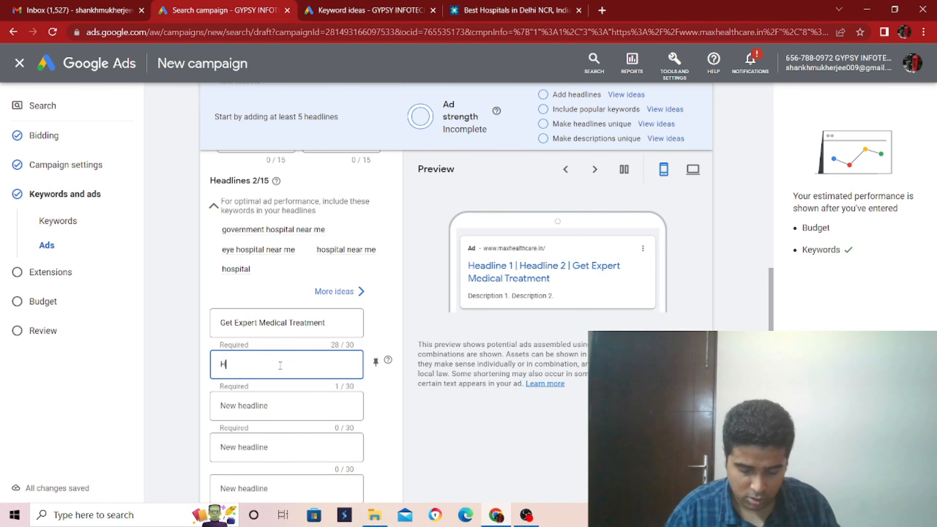
{"action": "type", "text": "ospital"}
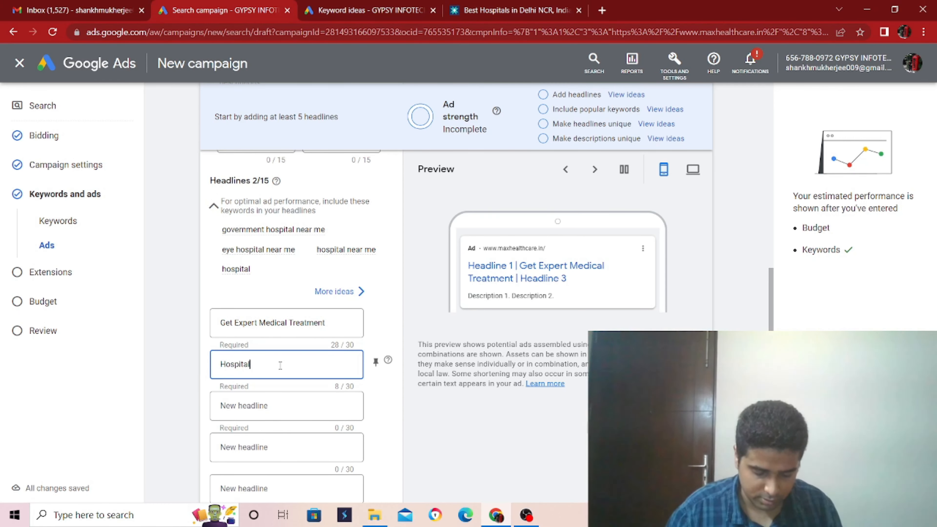
{"action": "type", "text": " in Safdarju"}
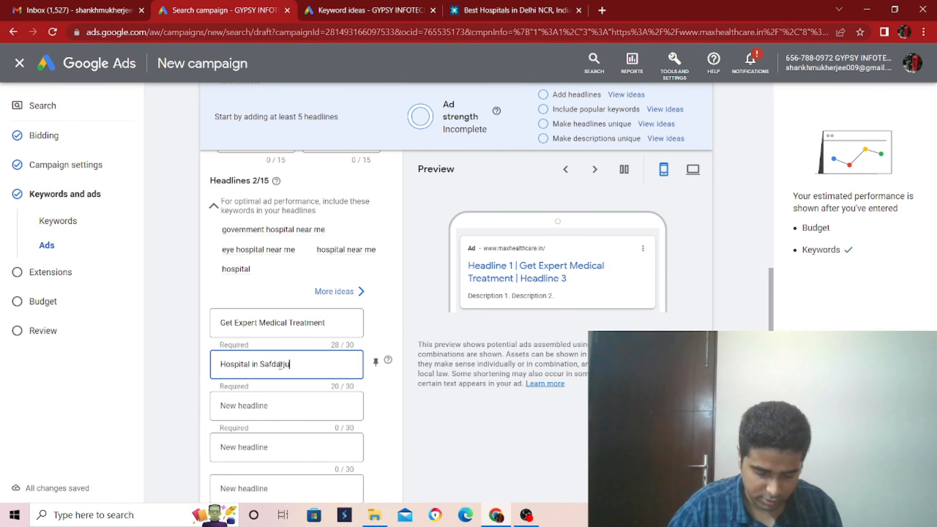
{"action": "type", "text": "ng"}
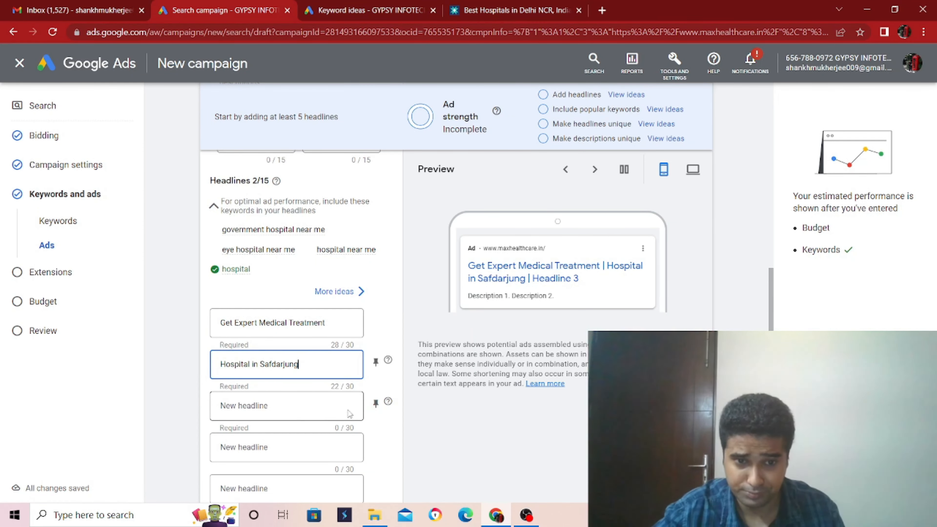
Step: Enter "We offer state of the art treatment in our hospitals." as the ad's first description and finish the ad
{"action": "scroll", "coordinate": [292, 404], "scroll_direction": "down", "scroll_amount": 2}
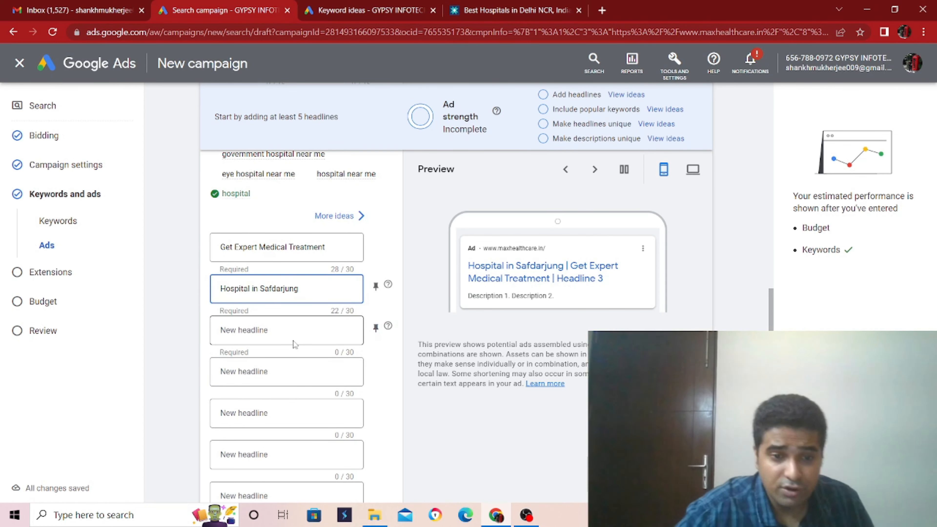
{"action": "scroll", "coordinate": [295, 336], "scroll_direction": "down", "scroll_amount": 2}
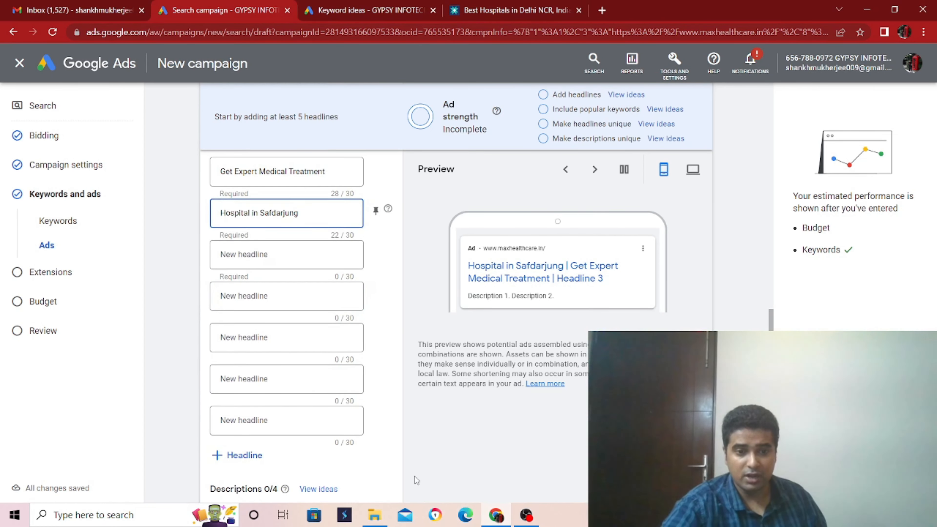
{"action": "scroll", "coordinate": [404, 477], "scroll_direction": "down", "scroll_amount": 4}
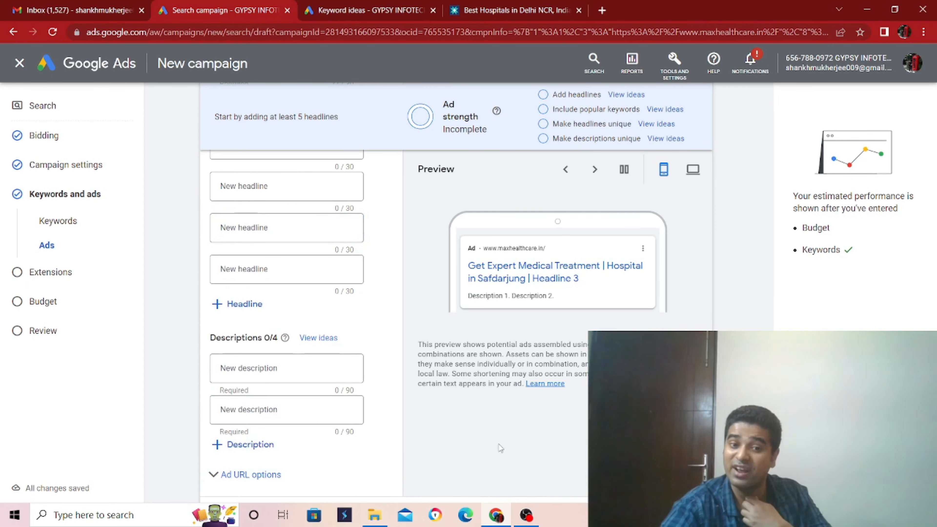
{"action": "left_click", "coordinate": [270, 368]}
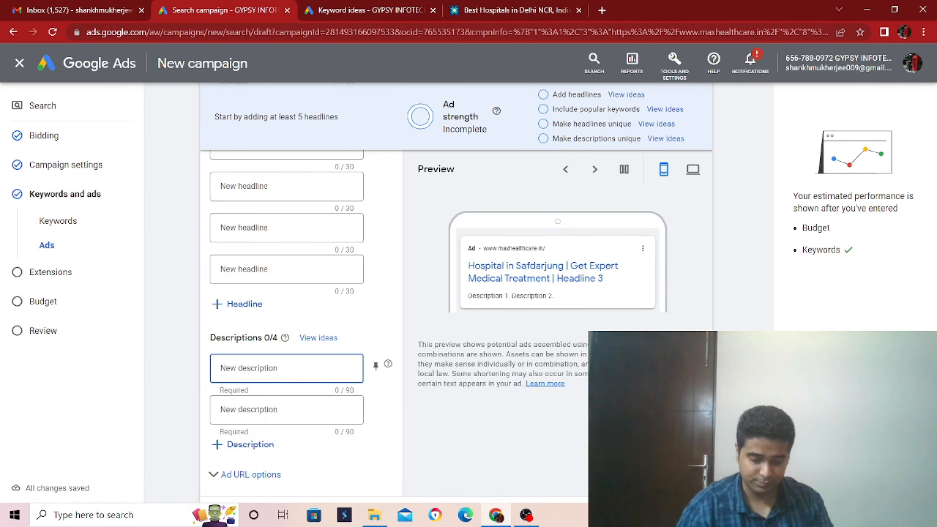
{"action": "type", "text": "We"}
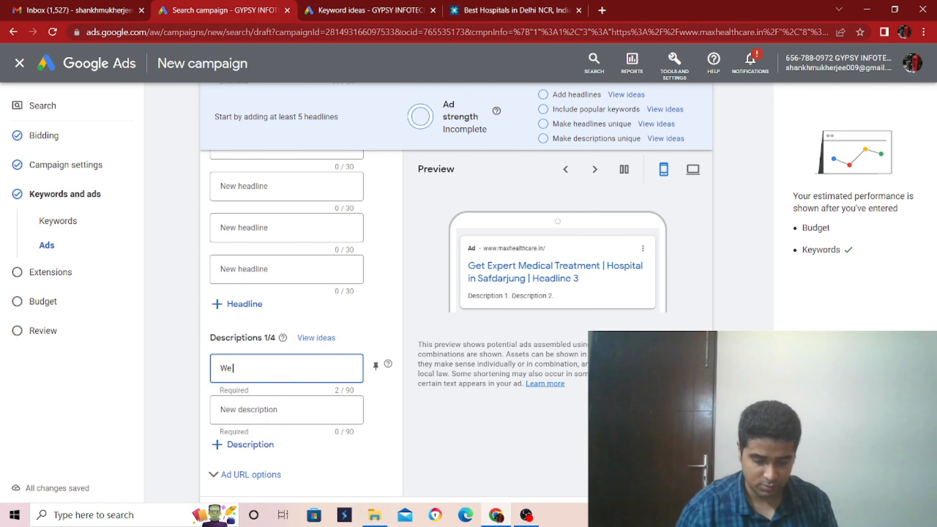
{"action": "type", "text": " offe"}
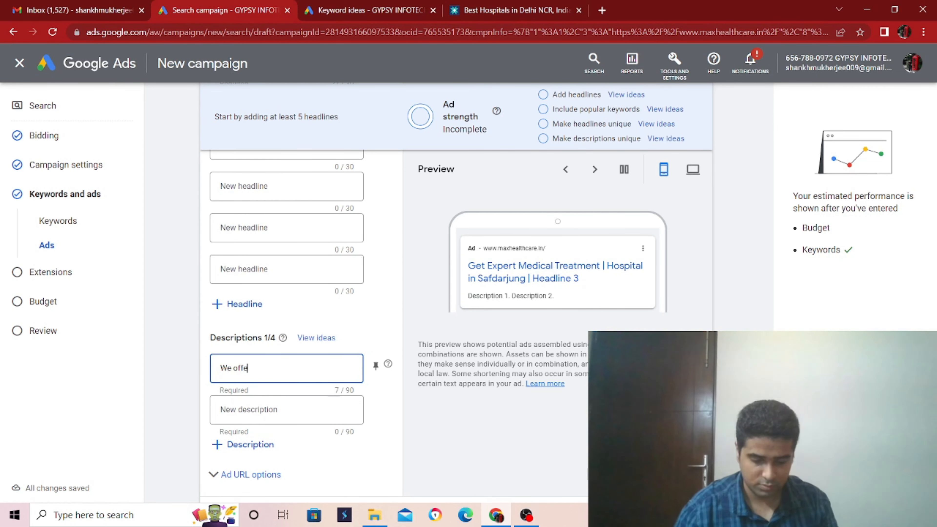
{"action": "type", "text": "r state of th"}
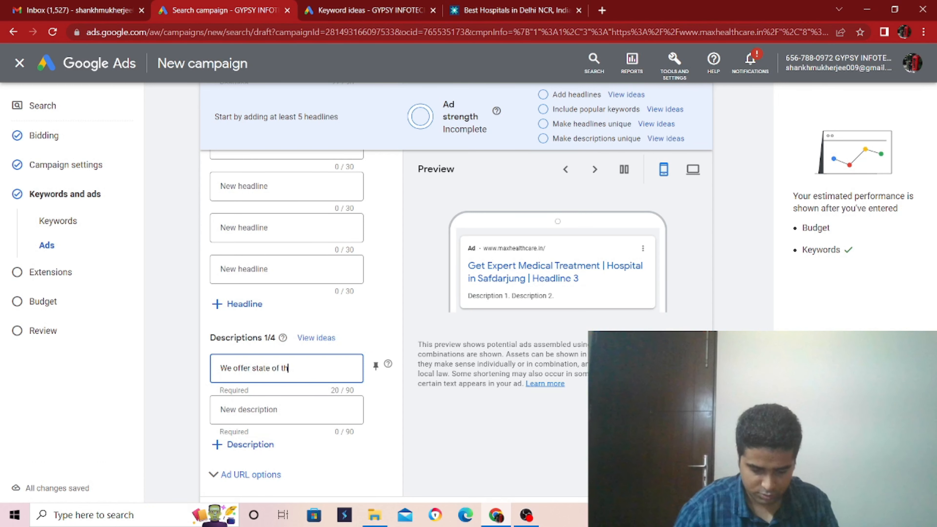
{"action": "type", "text": "e art t"}
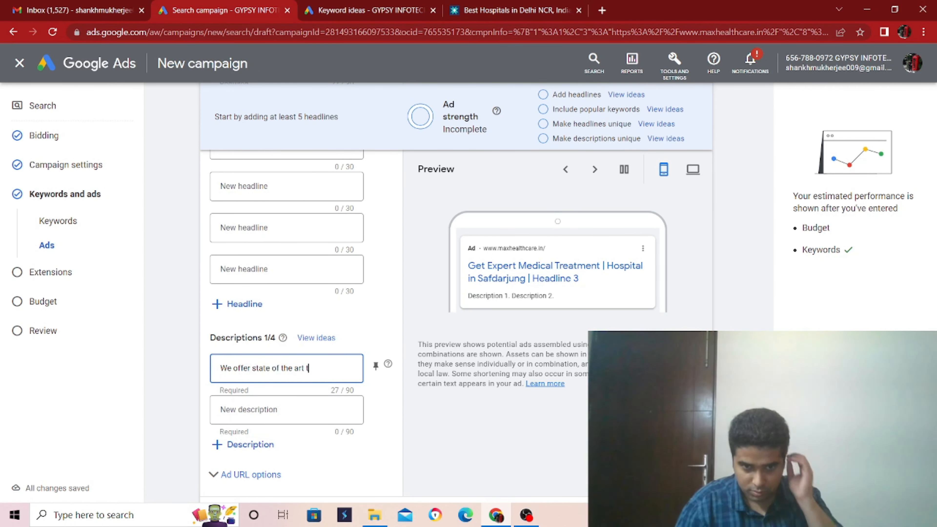
{"action": "type", "text": "reatment"}
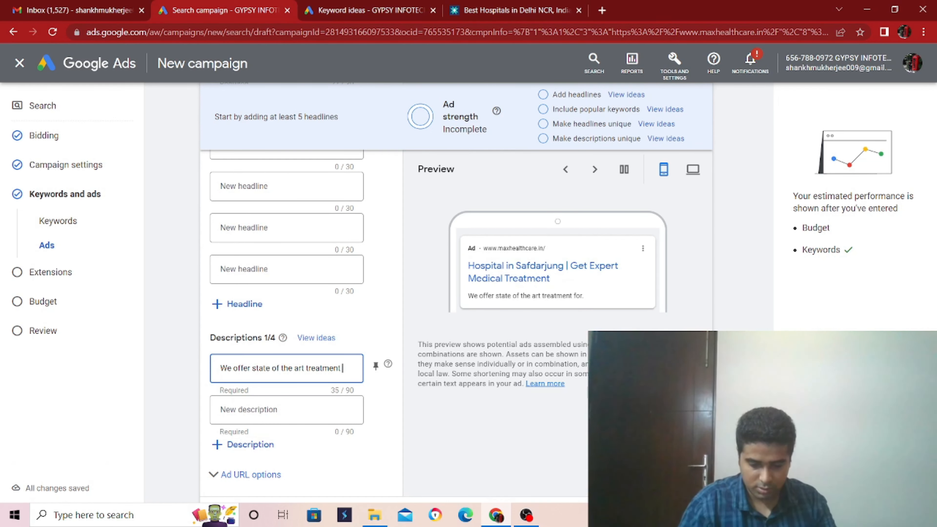
{"action": "type", "text": " f in our"}
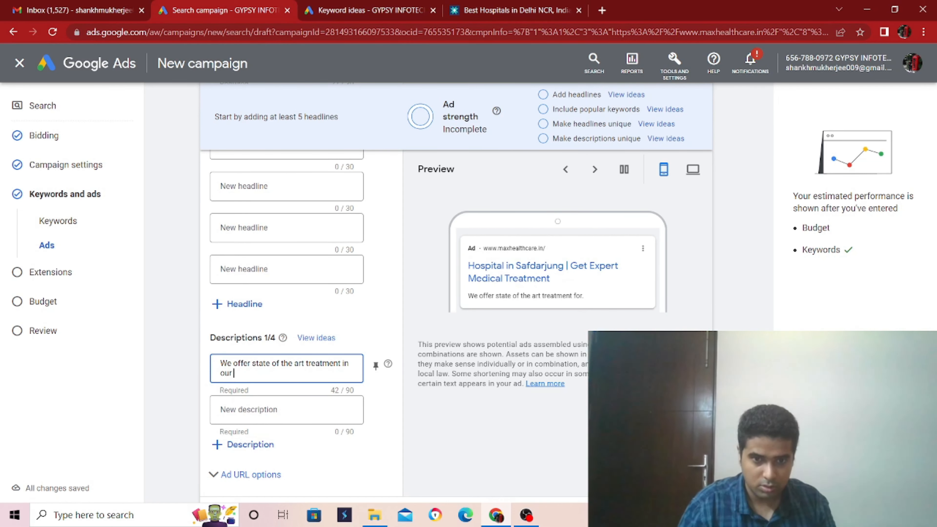
{"action": "type", "text": " hospitals"}
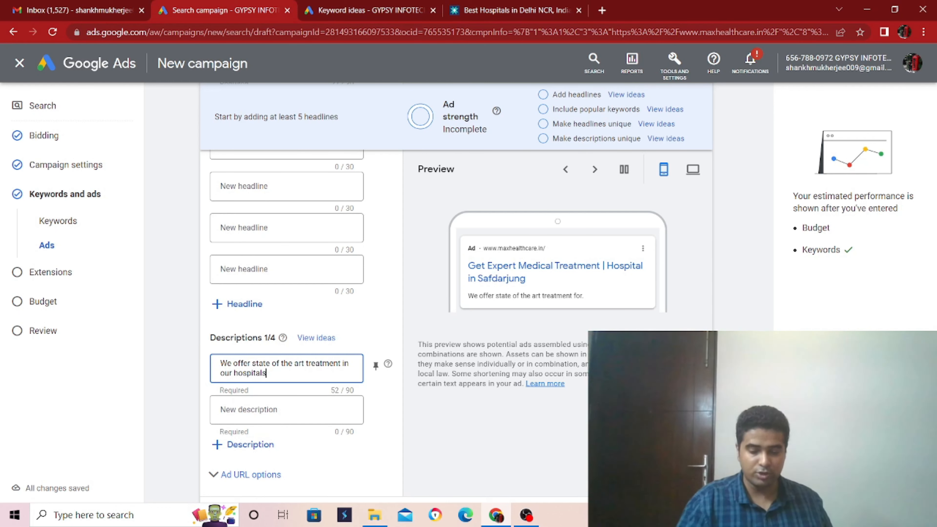
{"action": "type", "text": "."}
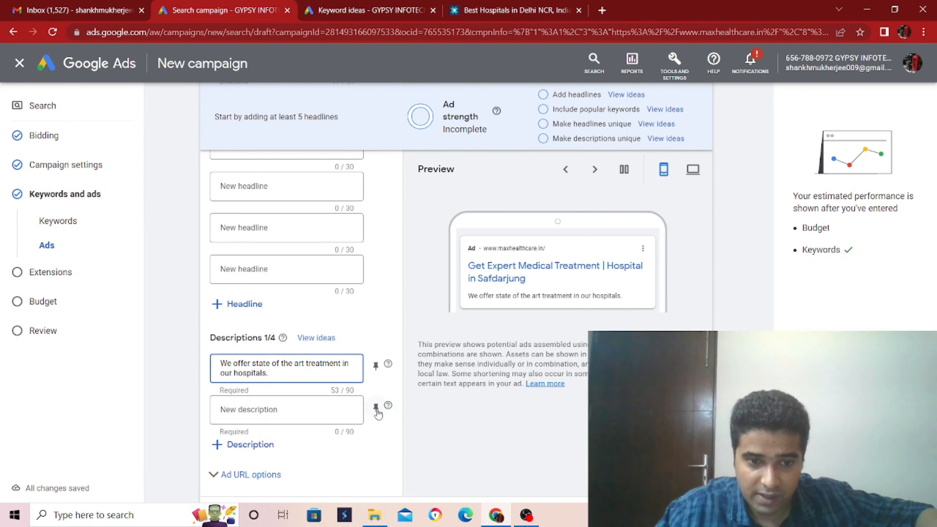
{"action": "scroll", "coordinate": [378, 414], "scroll_direction": "down", "scroll_amount": 4}
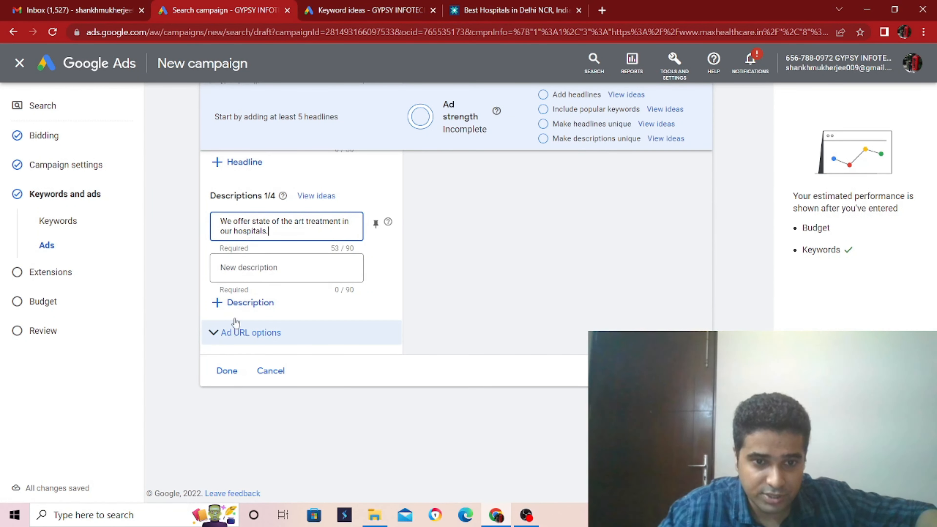
{"action": "left_click", "coordinate": [227, 370]}
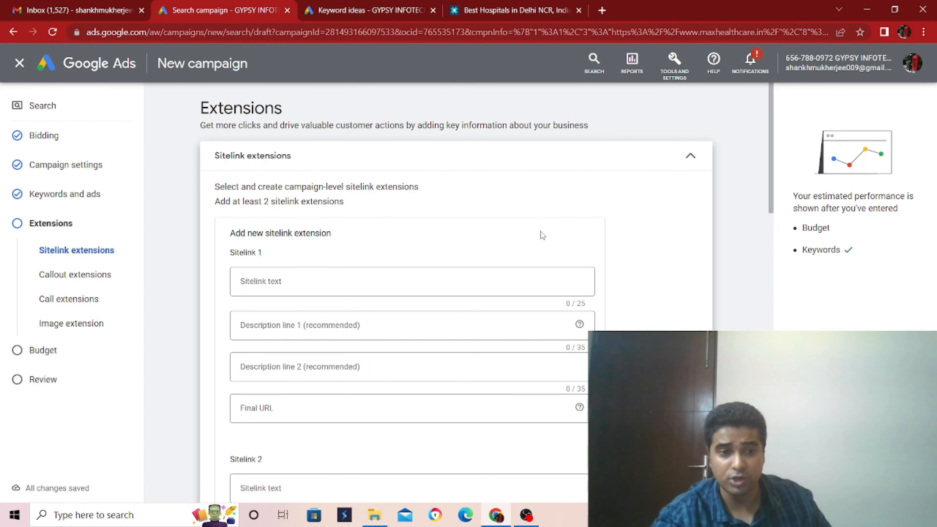
Step: Look through the sitelink extension fields and expand the list of additional extension types
{"action": "scroll", "coordinate": [483, 276], "scroll_direction": "down", "scroll_amount": 10}
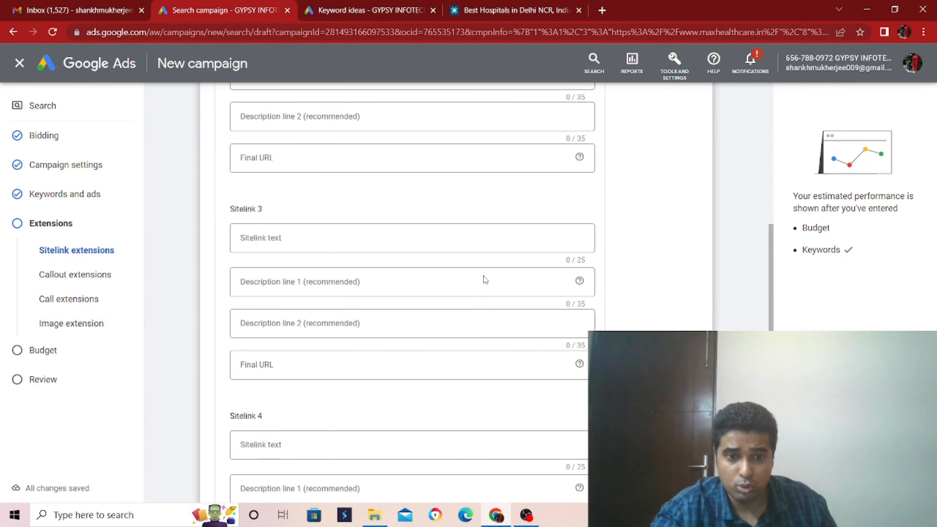
{"action": "scroll", "coordinate": [484, 275], "scroll_direction": "down", "scroll_amount": 10}
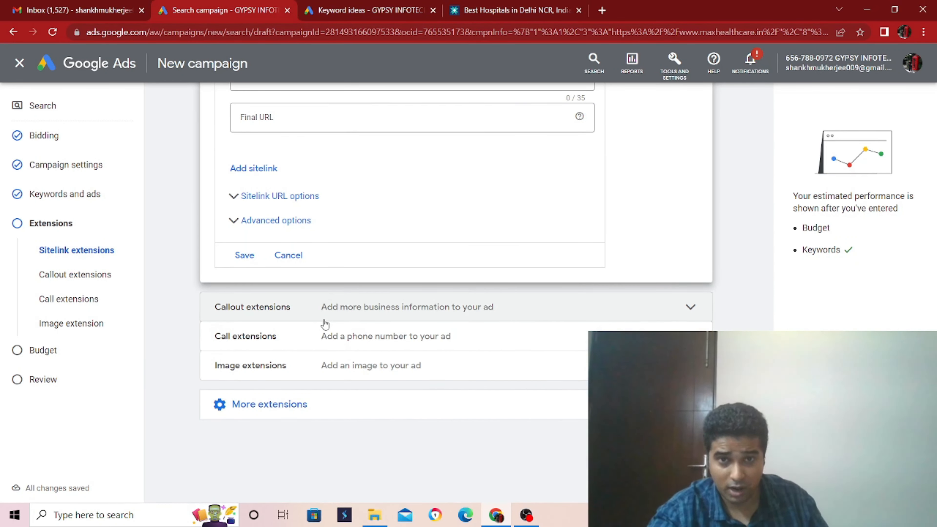
{"action": "left_click", "coordinate": [388, 413]}
{"action": "scroll", "coordinate": [388, 413], "scroll_direction": "down", "scroll_amount": 4}
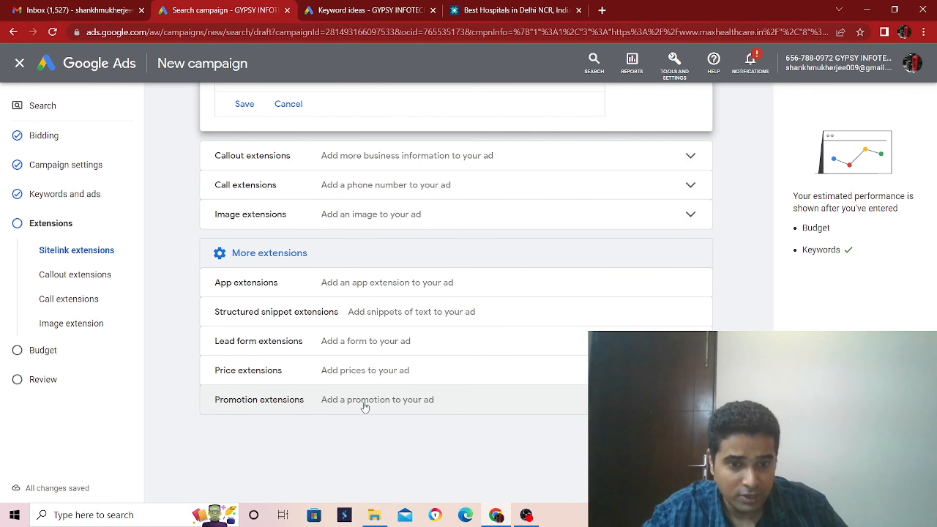
Step: Skip the extensions to view the campaign's daily budget setting, and close the campaign setup to return to the account overview
{"action": "left_click", "coordinate": [42, 351]}
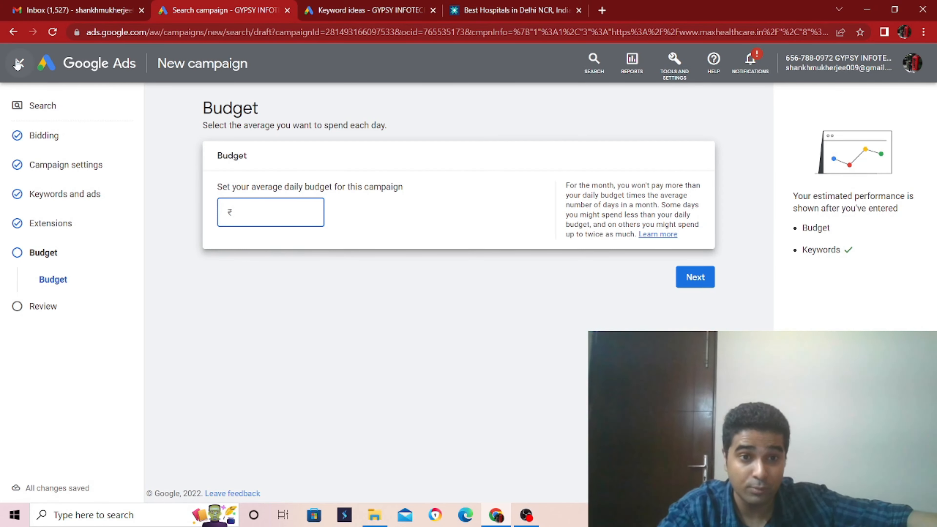
{"action": "left_click", "coordinate": [18, 63]}
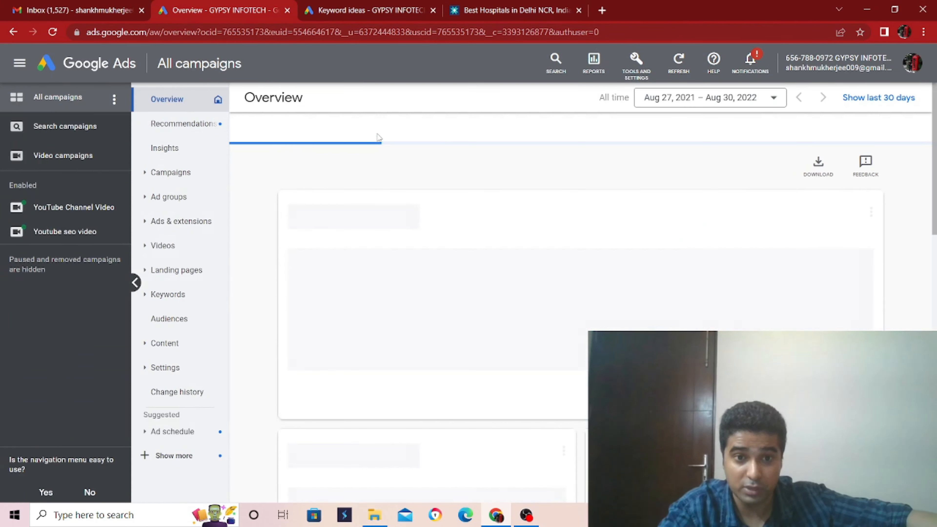